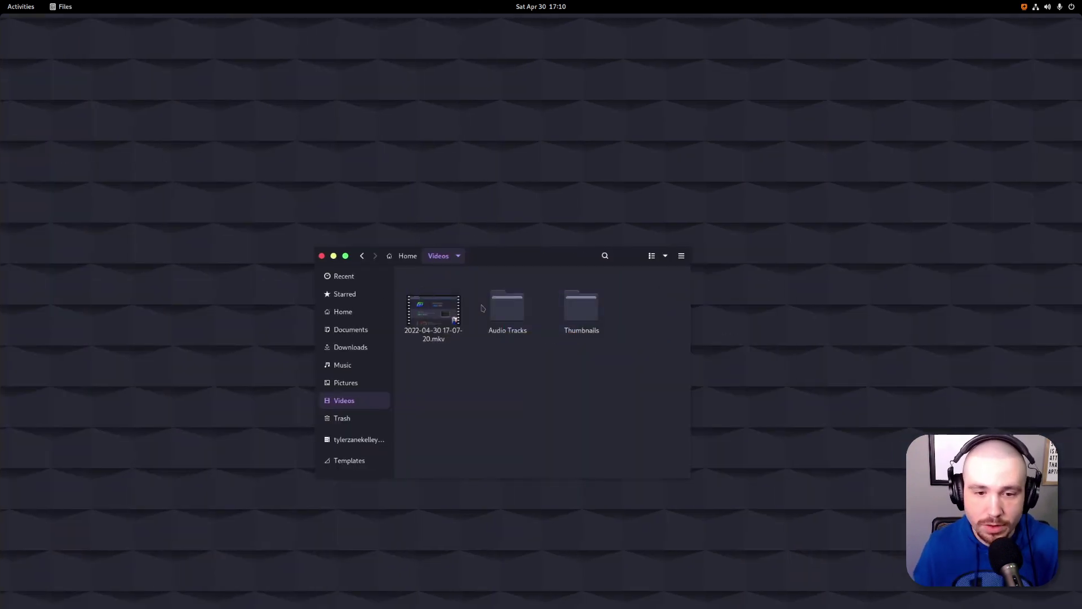
- Install the weechat package with sudo yum install weechat, confirming the password and the y prompt
key("ctrl+w")
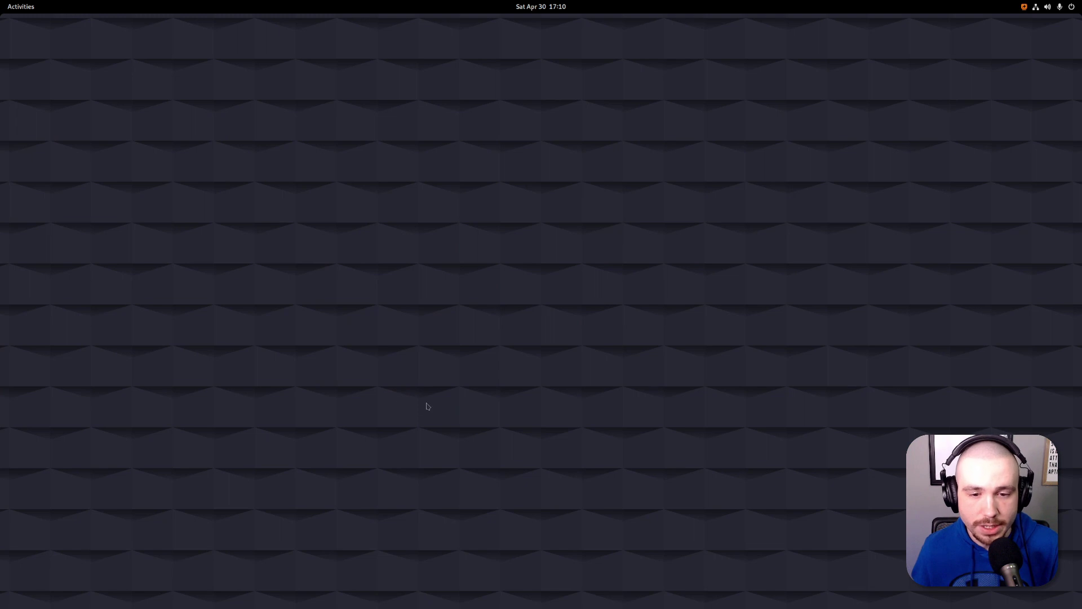
key("ctrl+alt+t")
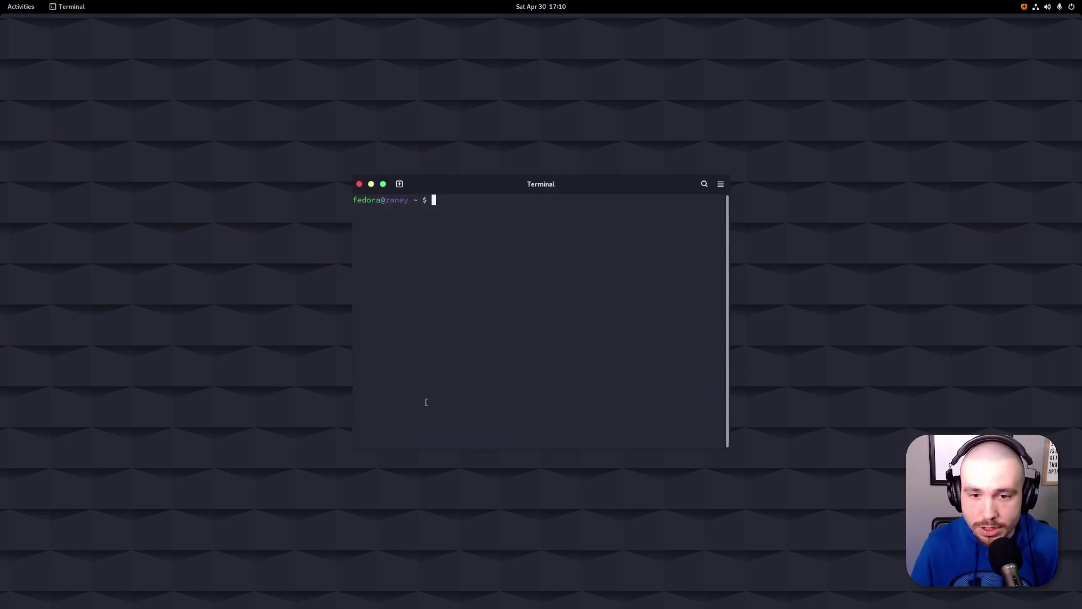
type("sudo ")
type("yum ")
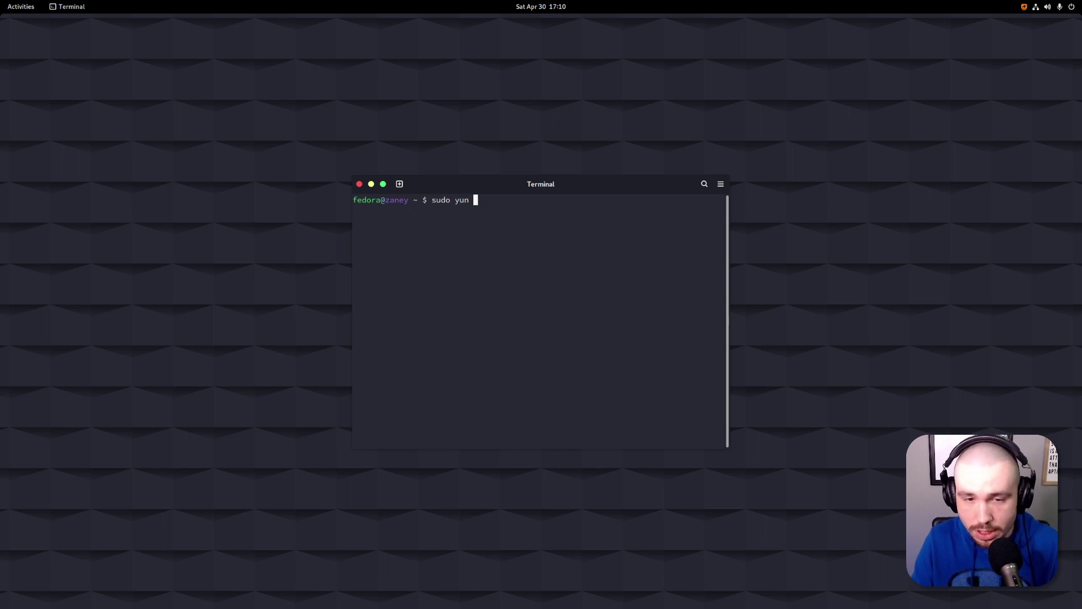
type("install weechat")
key("Return")
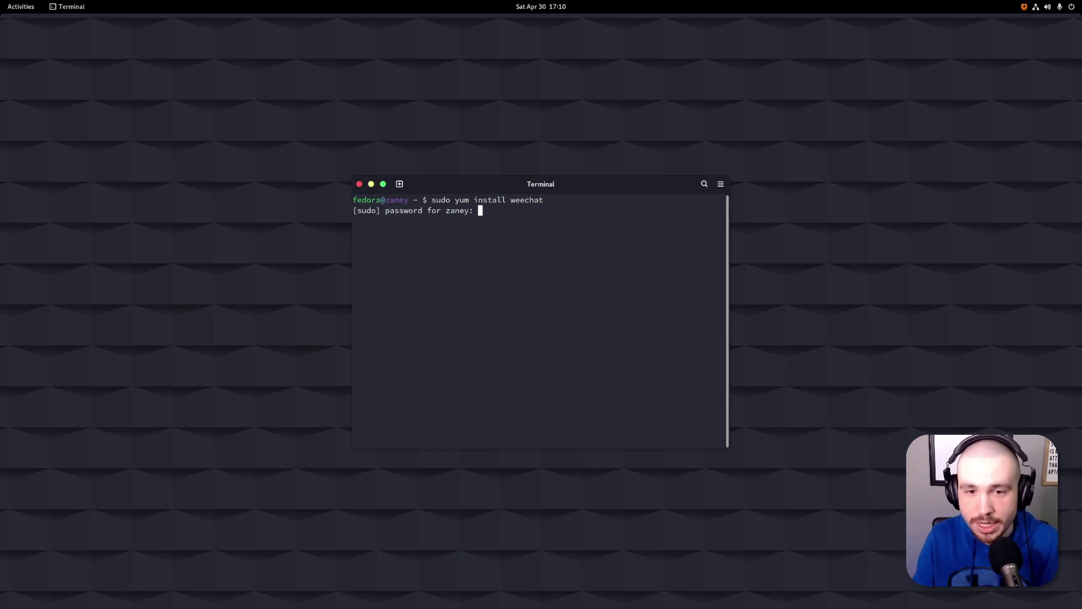
key("Return")
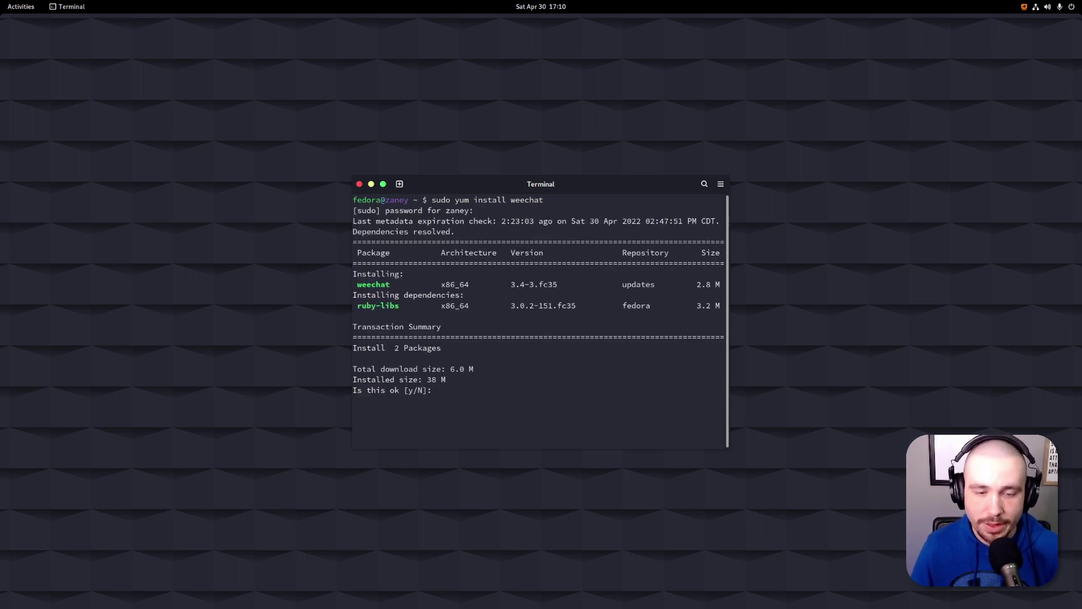
type("y")
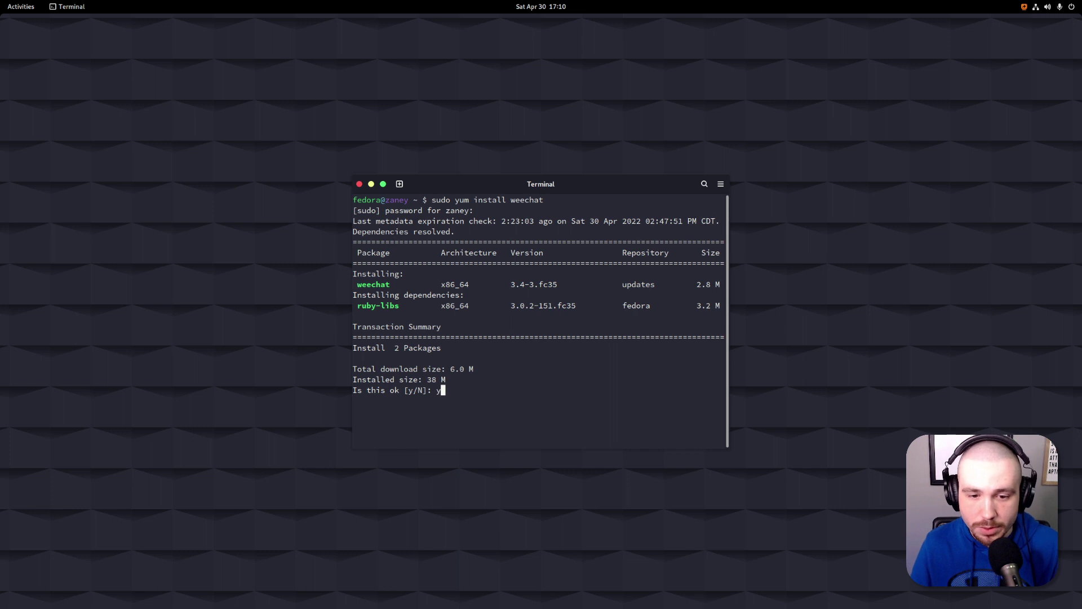
key("Return")
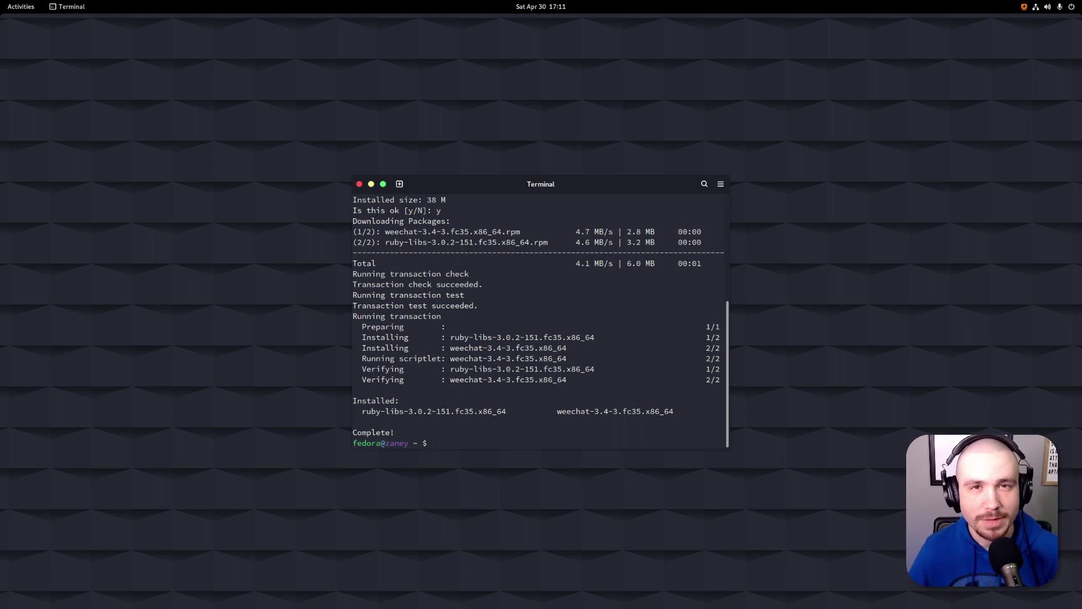
key("super+Page_Up")
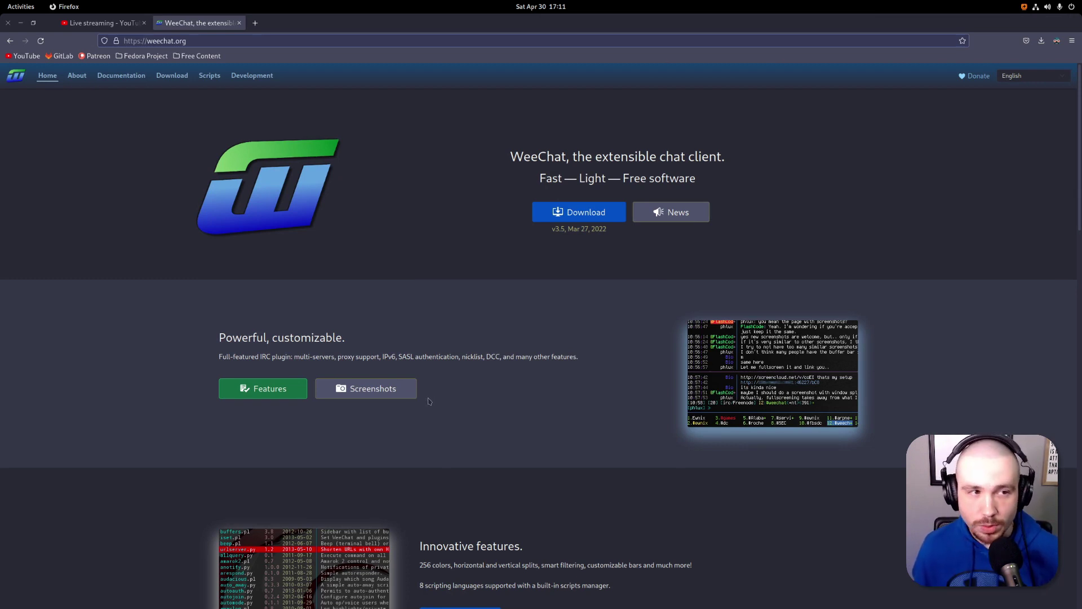
- Open the English Quick Start guide from the Documentation page on weechat.org
left_click(133, 84)
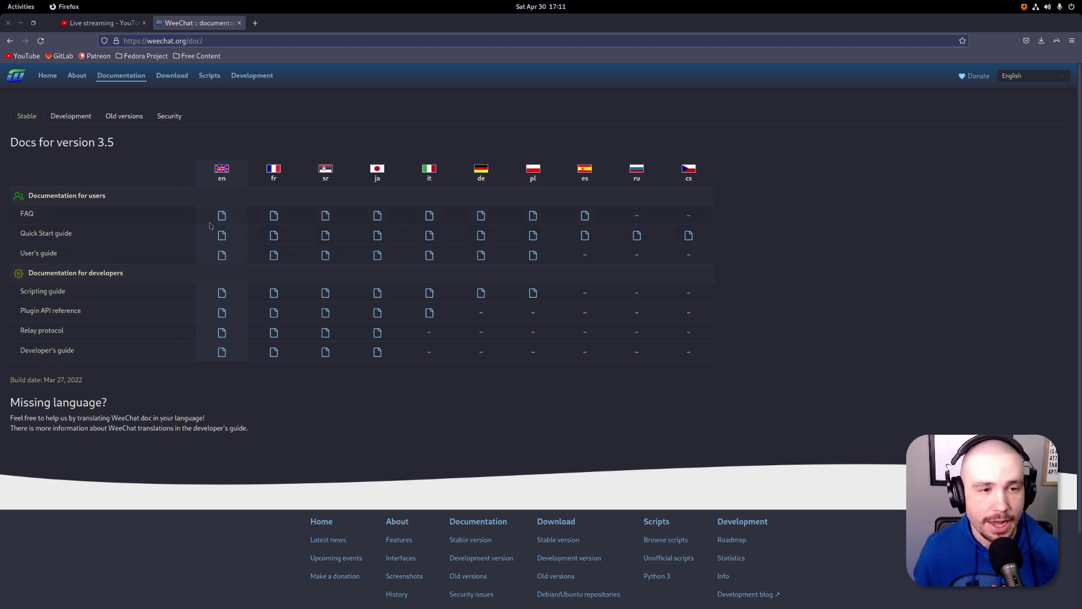
left_click(221, 235)
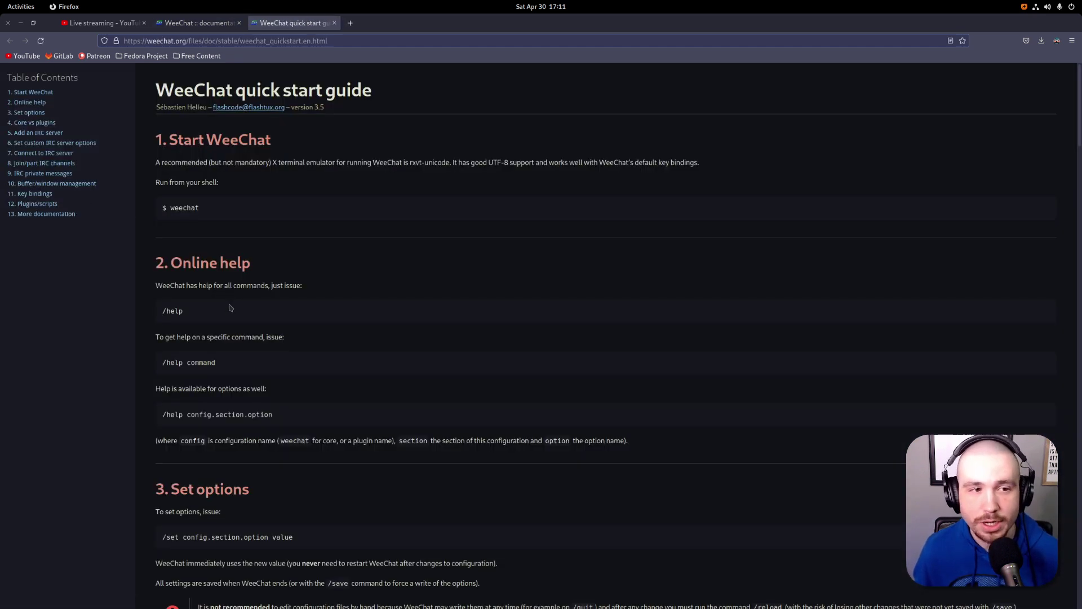
scroll(230, 308, "down", 3)
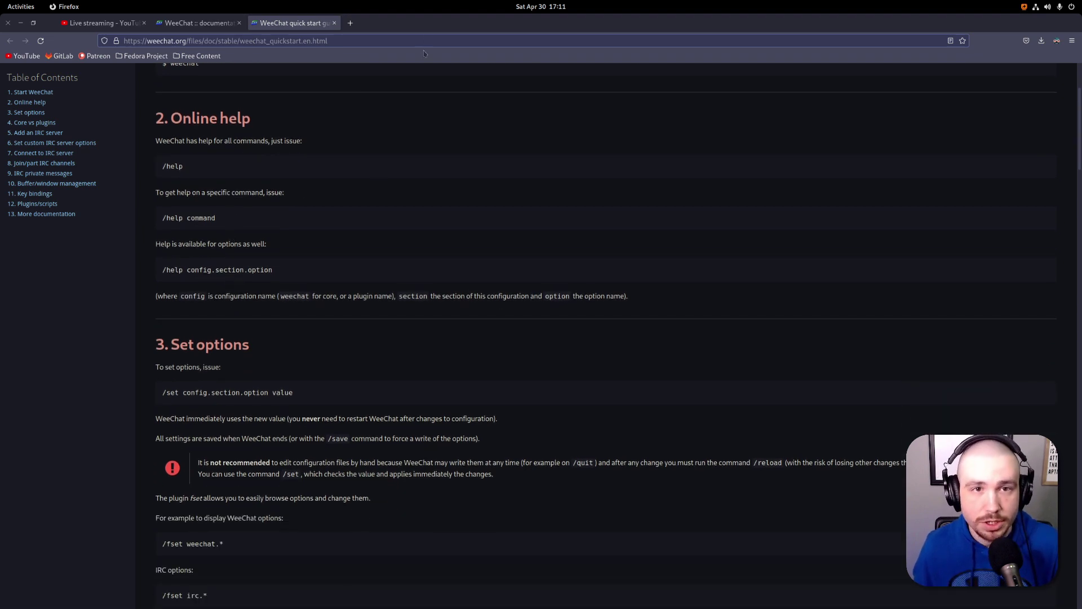
- Put Firefox on the left, launch weechat in the terminal, and snap the terminal to the right half
left_click_drag(423, 23, 1, 169)
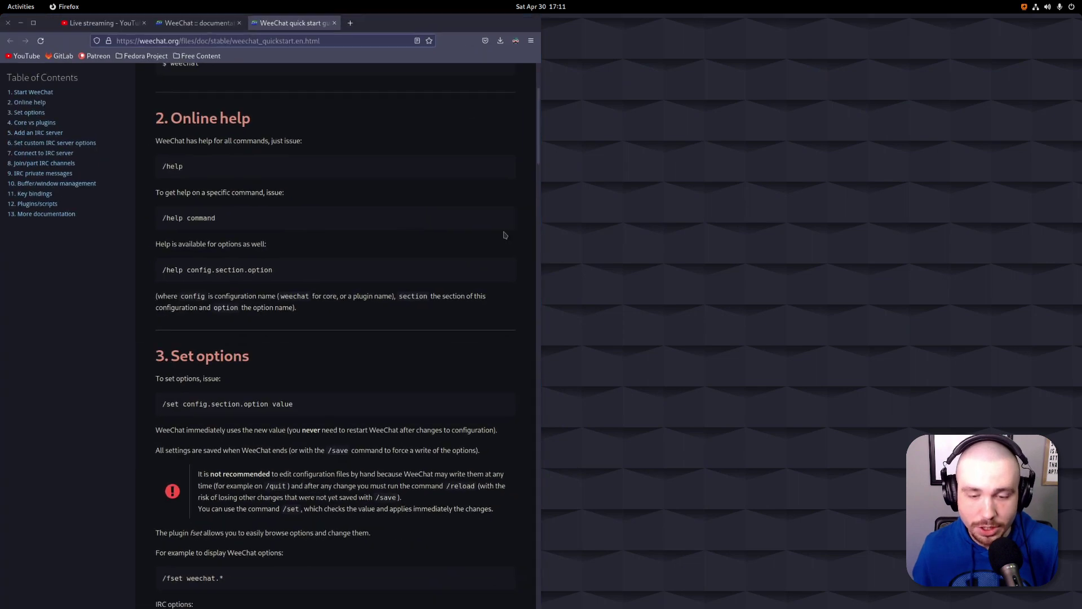
key("alt+Tab")
left_click_drag(560, 181, 774, 181)
type("weechat")
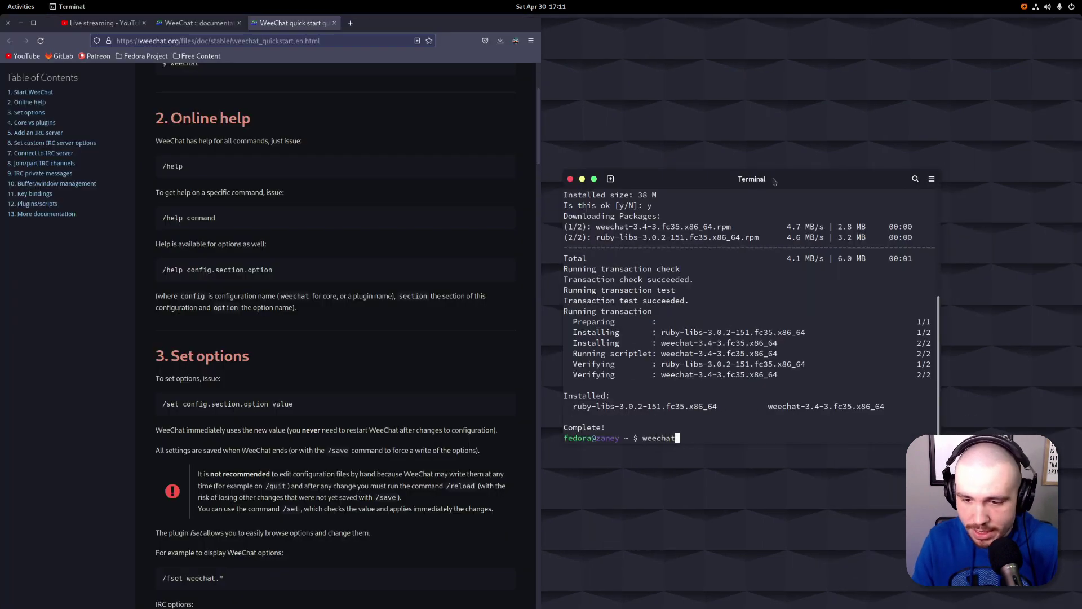
key("Return")
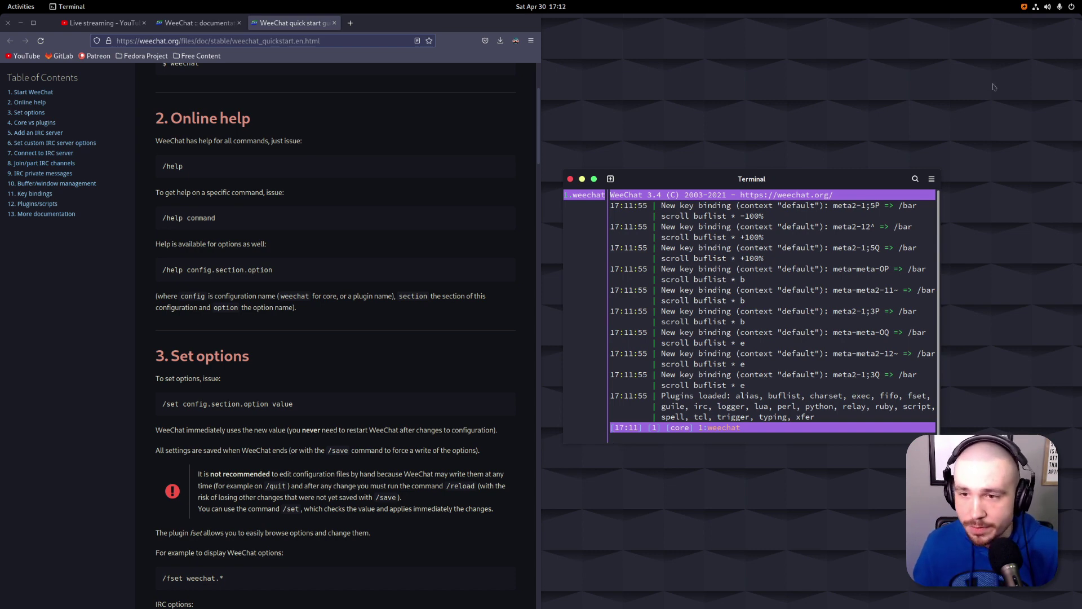
left_click_drag(786, 178, 1079, 119)
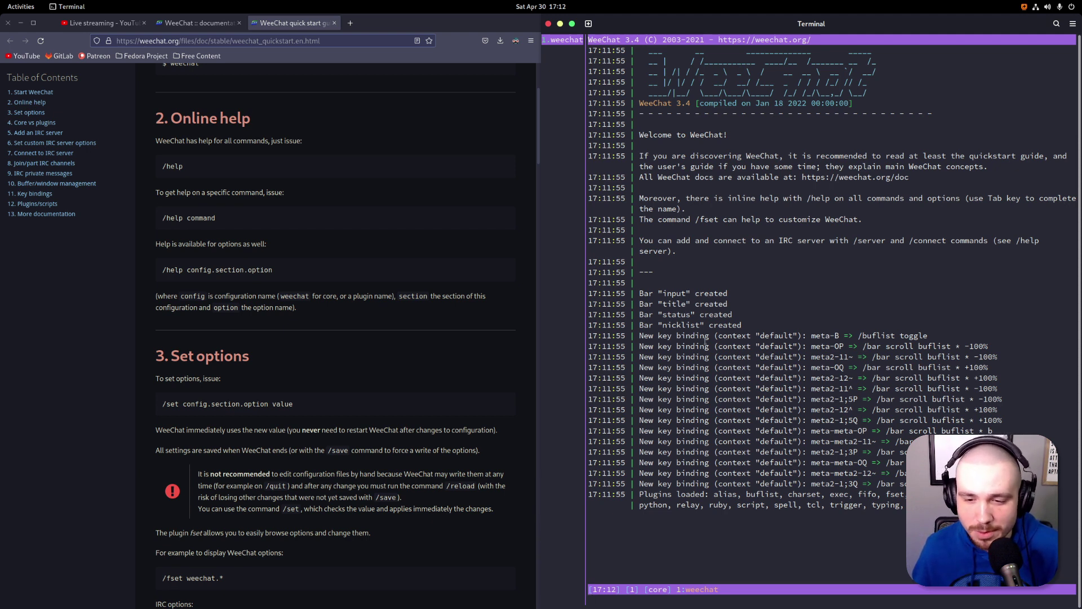
- Scroll the quick start guide down to section 5, Add an IRC server
scroll(244, 389, "down", 2)
scroll(244, 389, "down", 2)
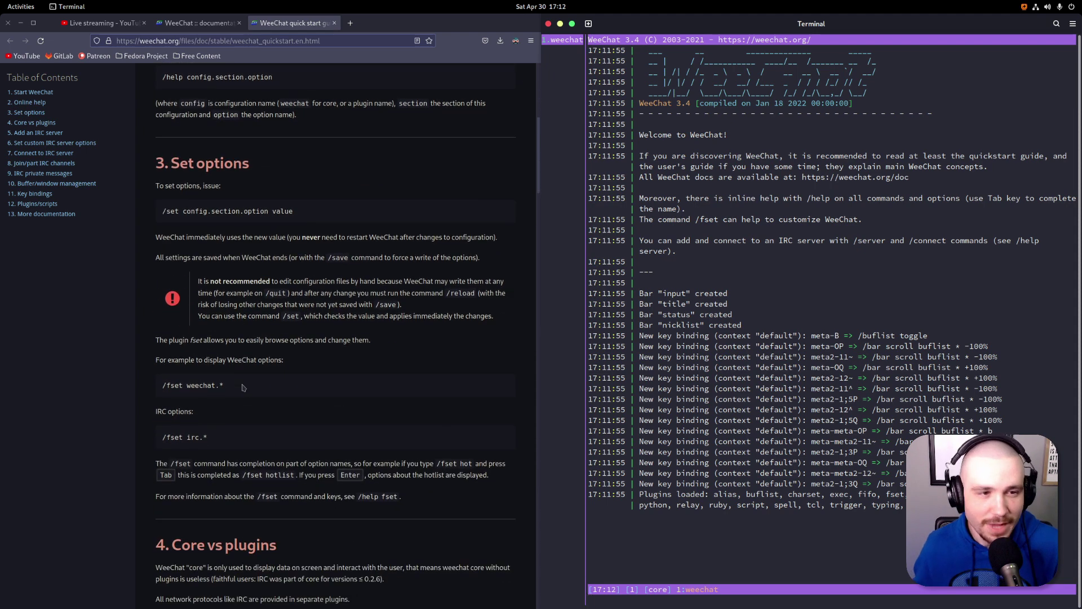
scroll(242, 386, "down", 4)
scroll(242, 386, "down", 10)
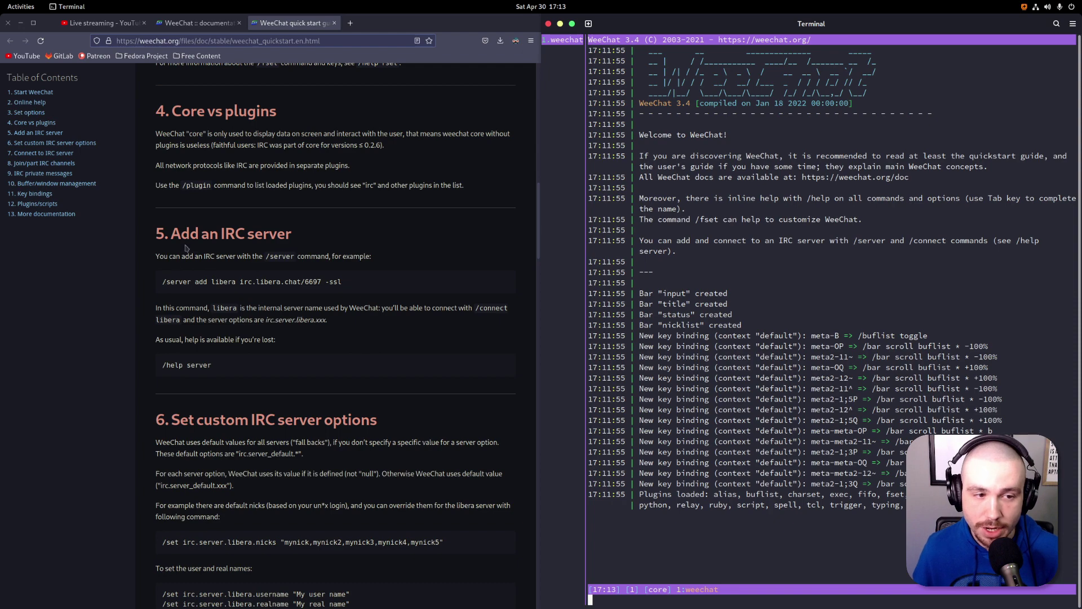
scroll(186, 248, "down", 1)
scroll(226, 293, "up", 15)
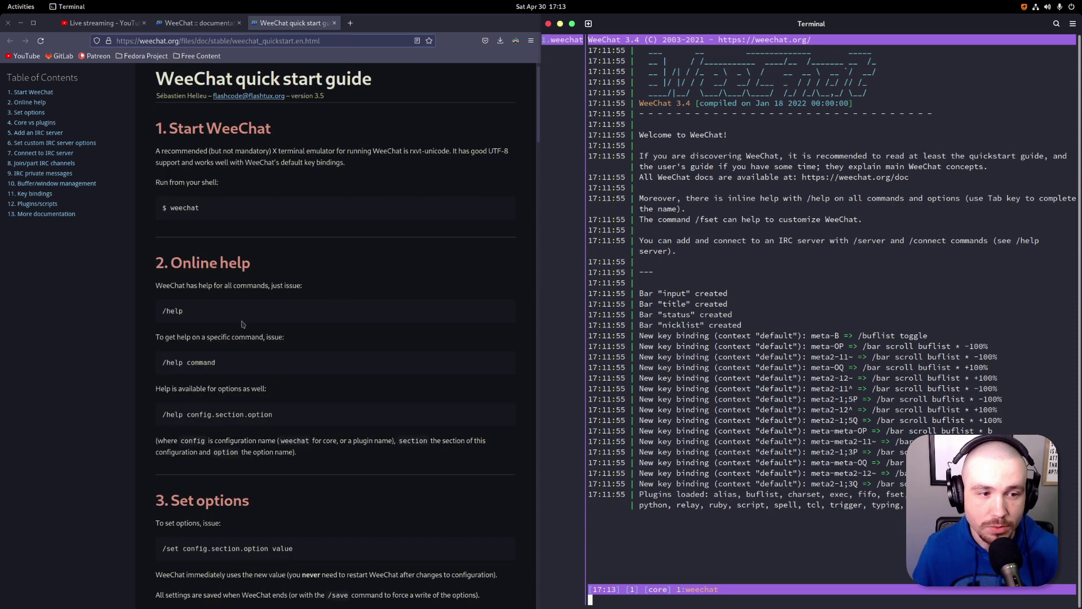
scroll(248, 293, "down", 7)
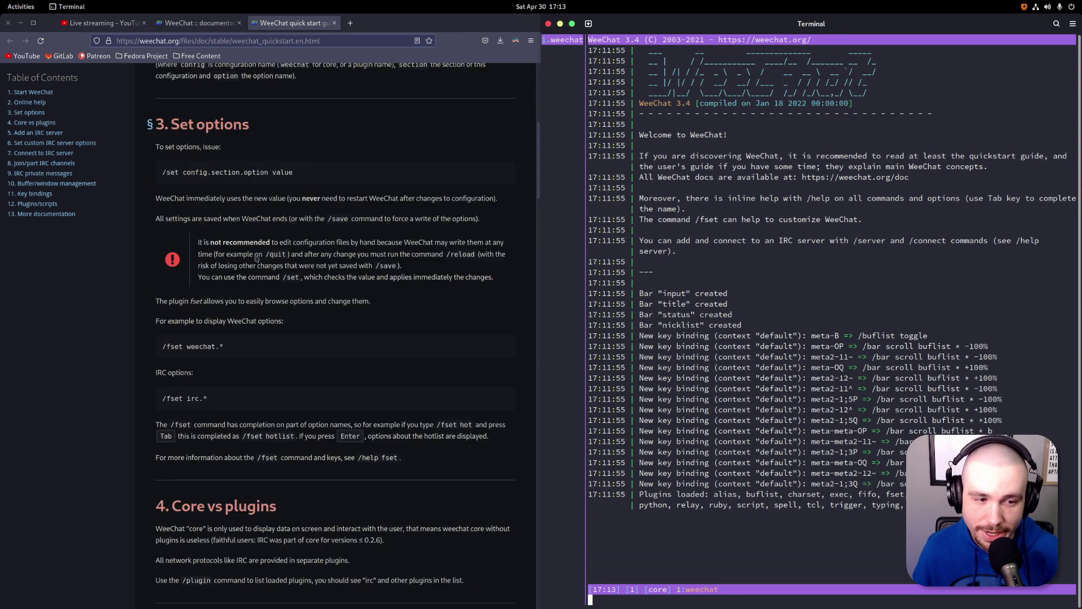
scroll(255, 259, "down", 4)
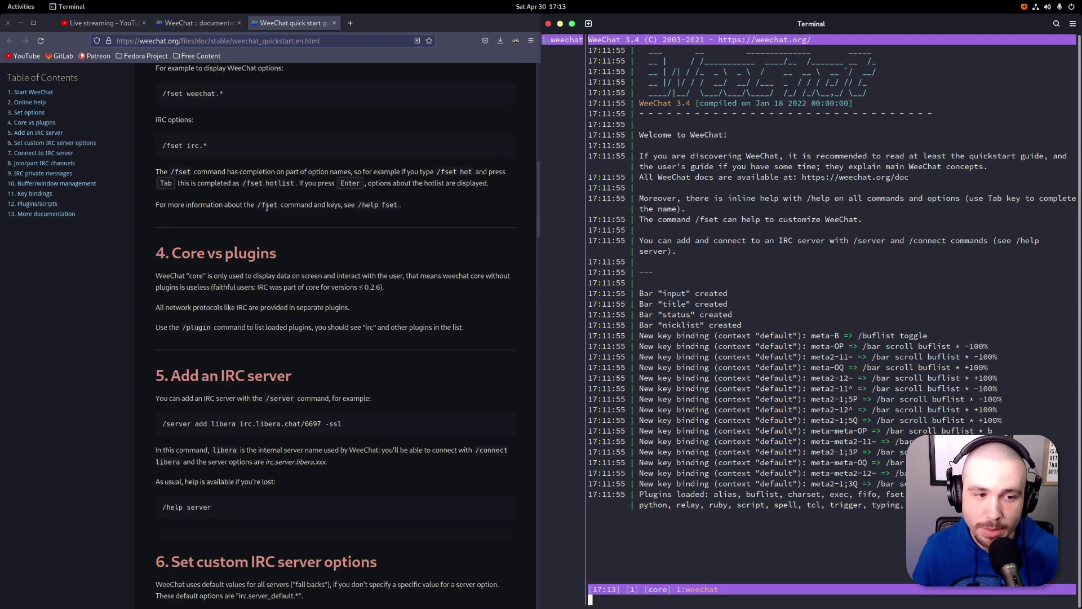
scroll(266, 207, "down", 2)
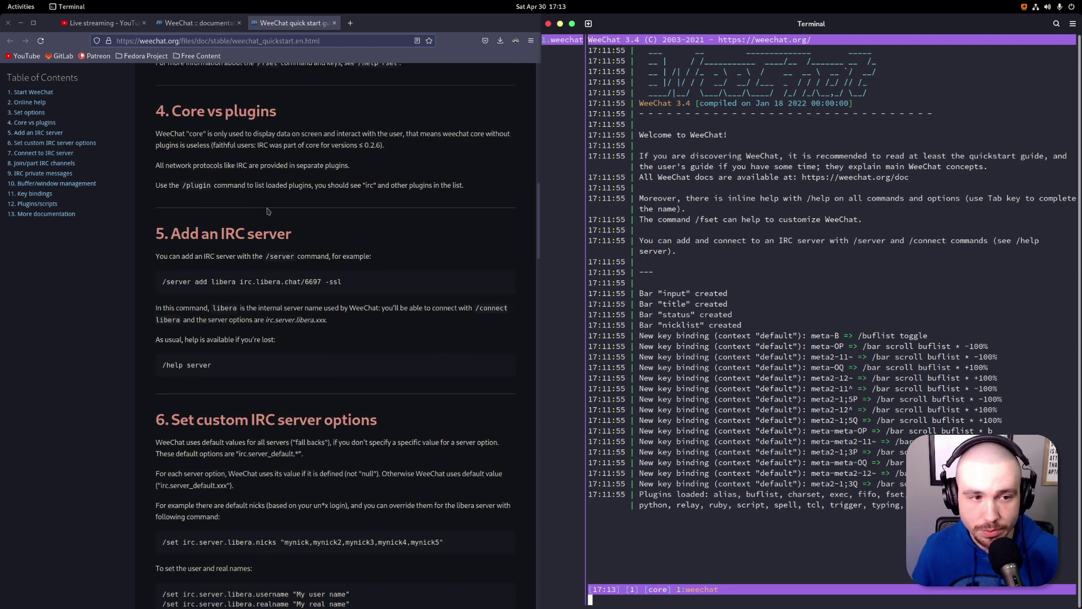
scroll(288, 219, "down", 1)
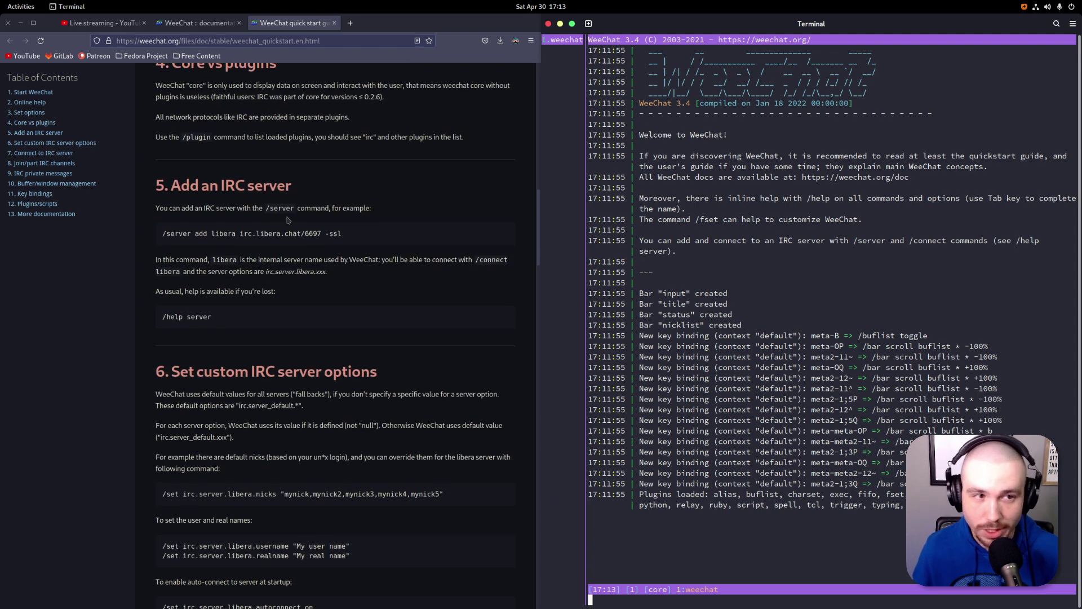
scroll(288, 220, "up", 9)
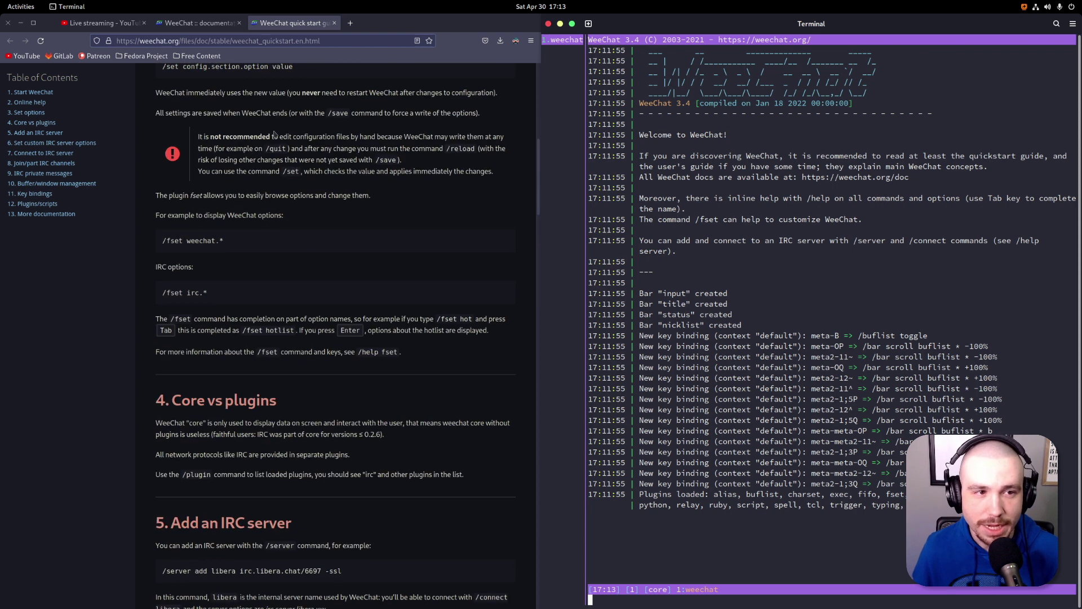
scroll(334, 253, "down", 2)
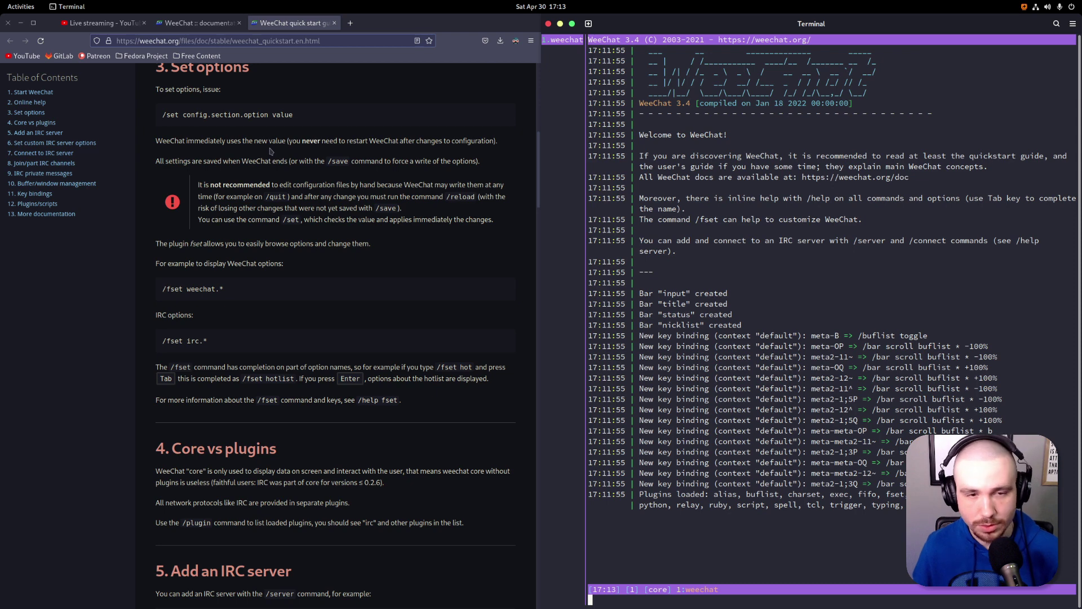
scroll(271, 151, "down", 8)
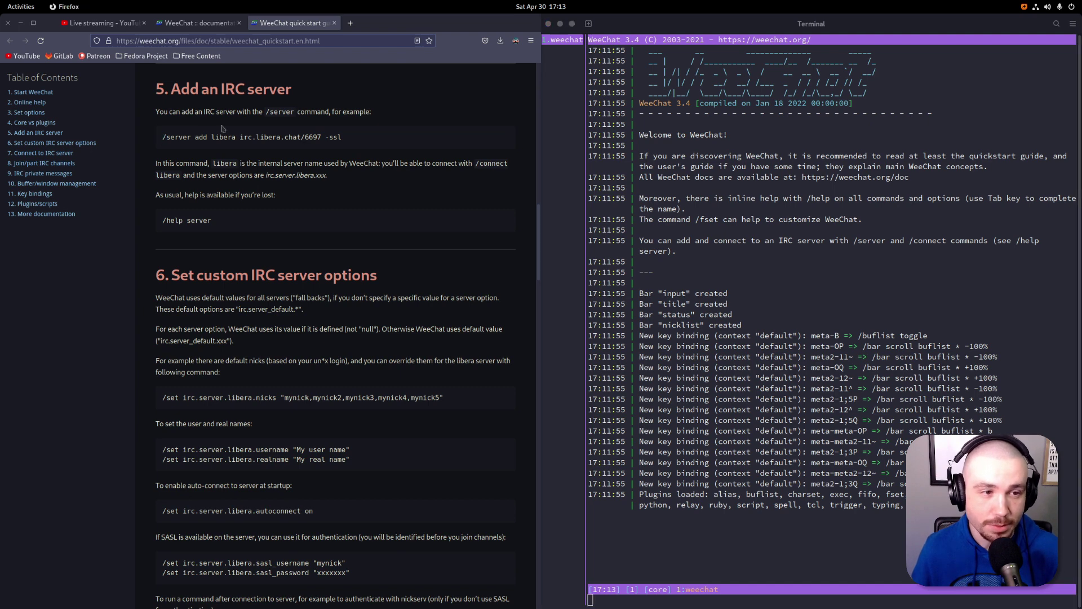
- Copy the guide's line into WeeChat and run /server add libera irc.libera.chat/6697 -ssl
triple_click(370, 137)
key("super+c")
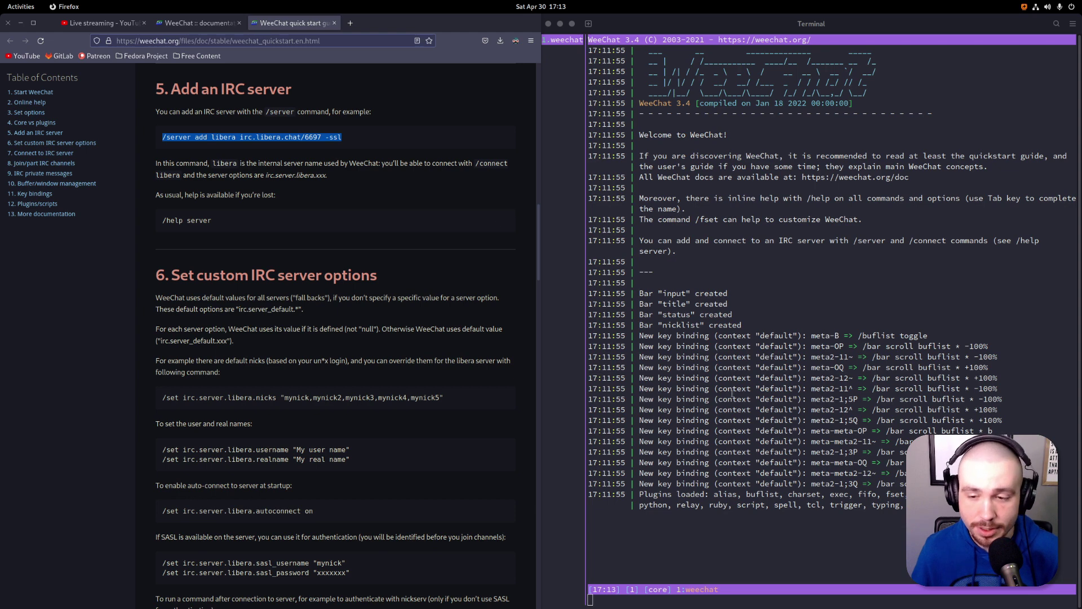
left_click(803, 523)
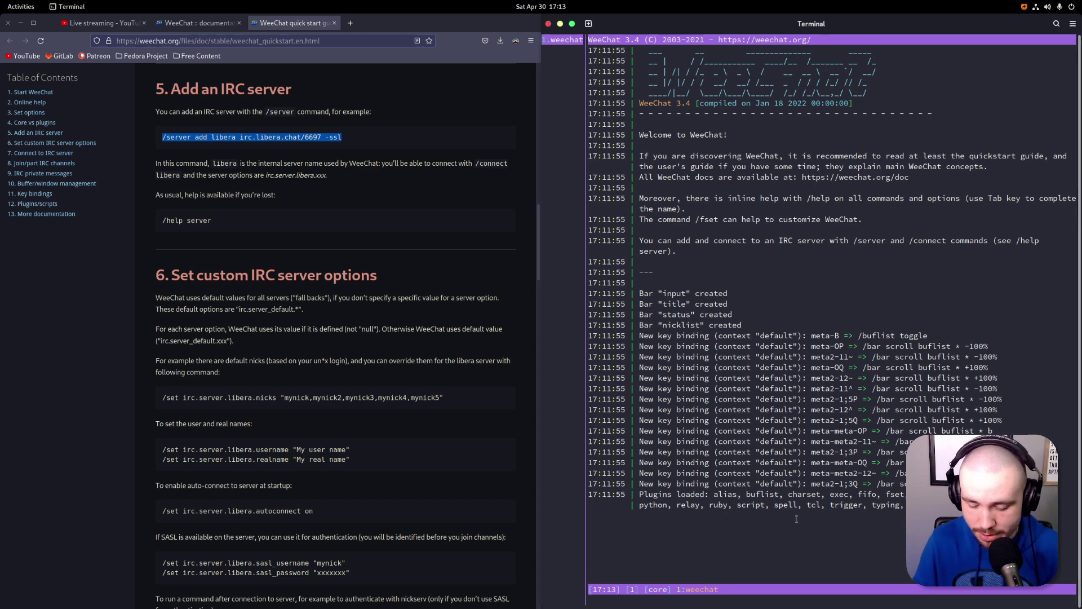
middle_click(796, 519)
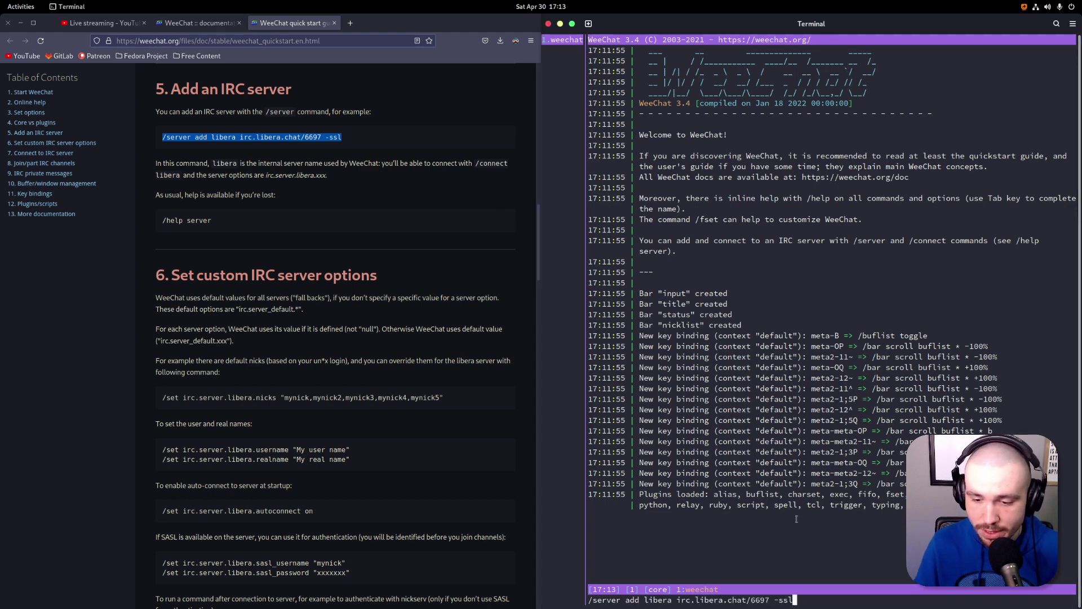
key("Return")
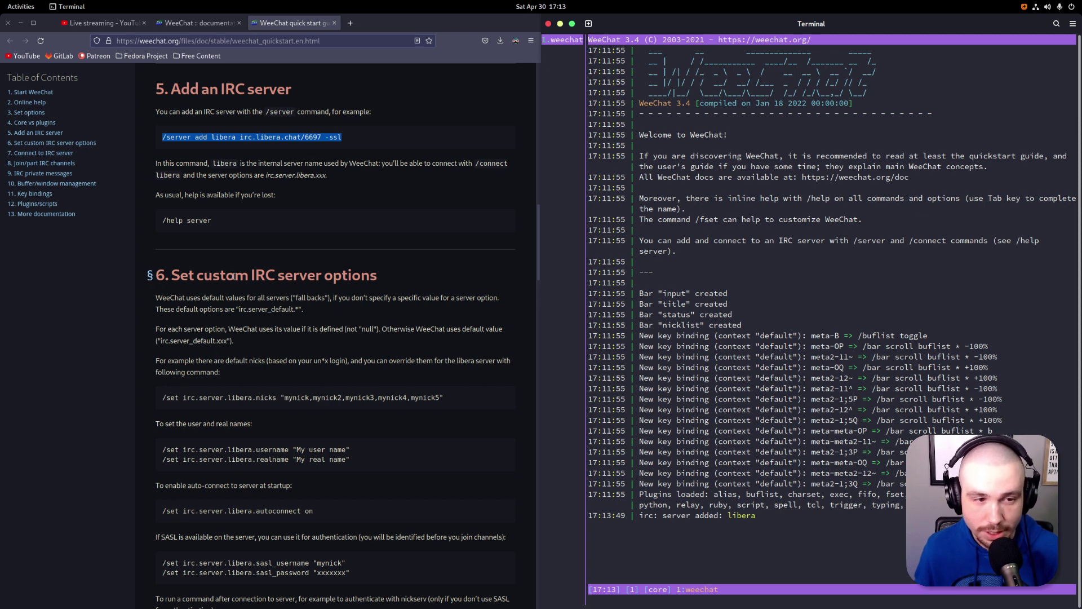
scroll(234, 276, "down", 3)
scroll(234, 276, "down", 5)
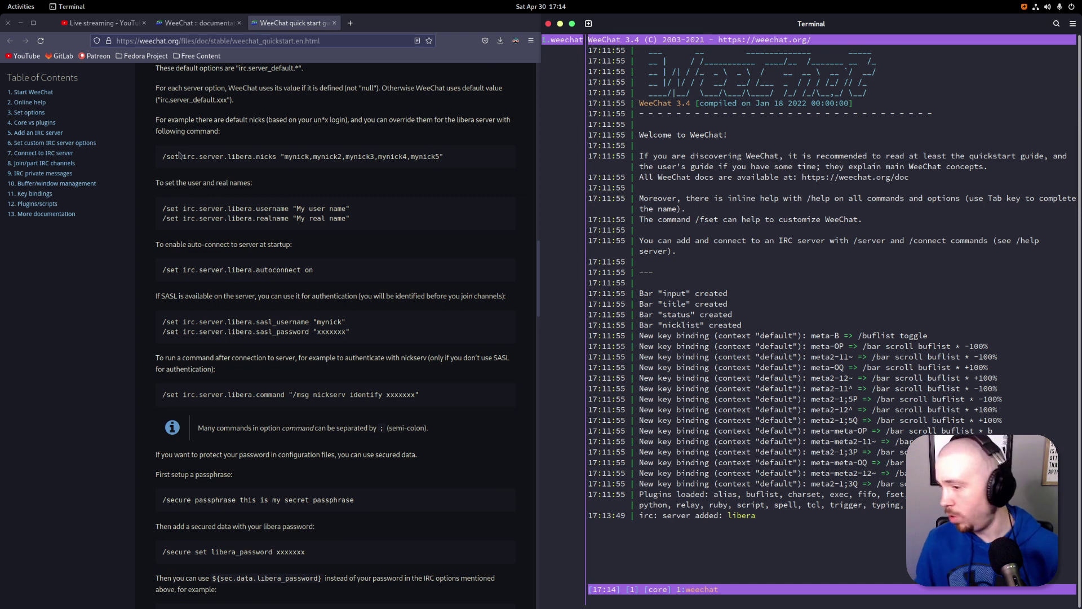
- Set irc.server.libera.nicks to your own nick, using the guide's sample command
left_click_drag(163, 157, 309, 156)
key("super+c")
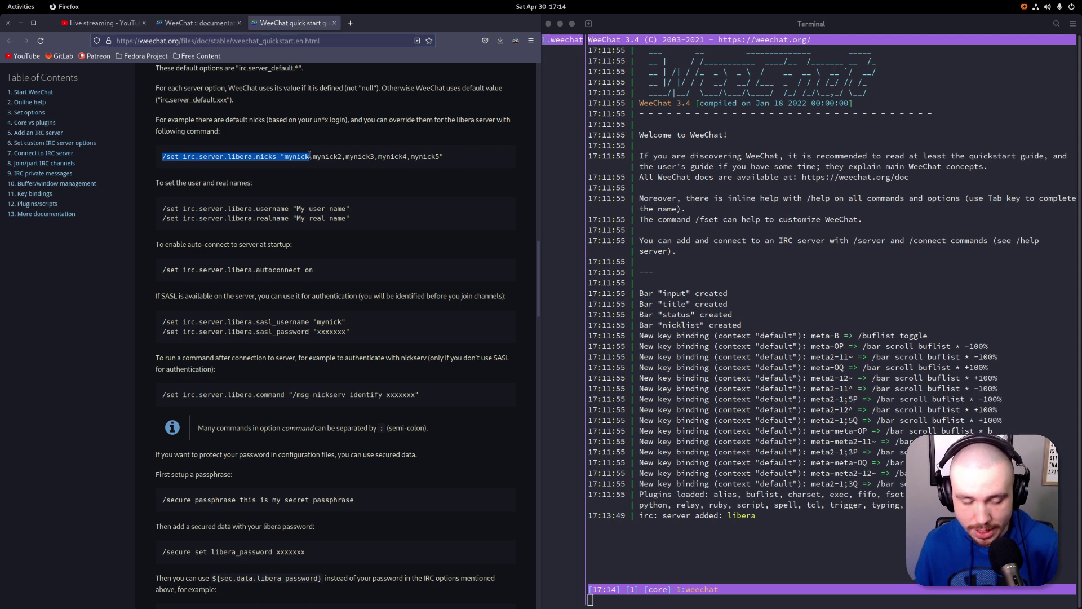
left_click(746, 418)
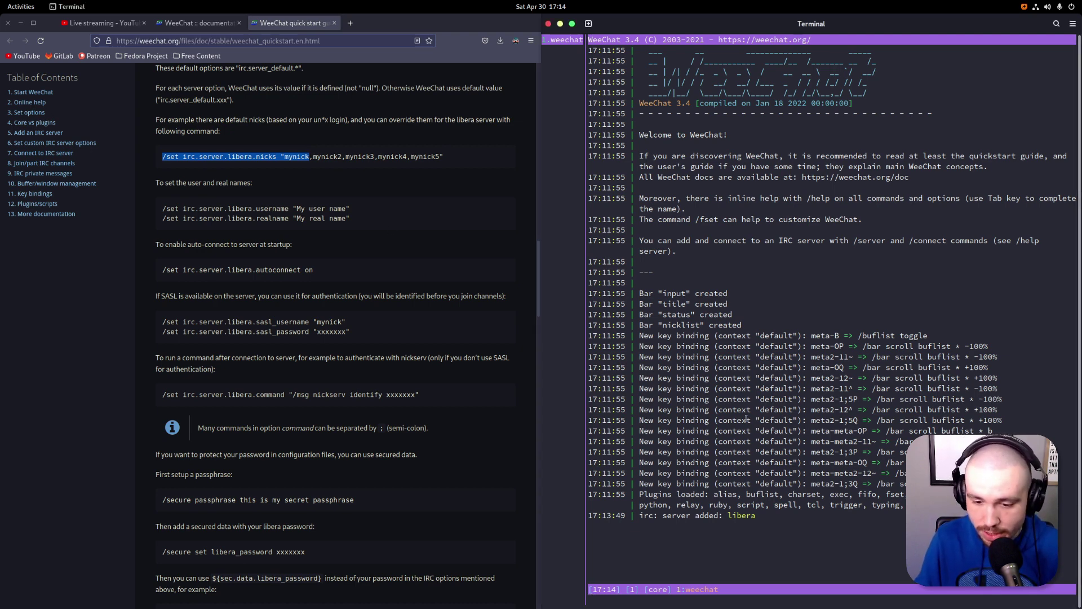
middle_click(746, 418)
key("BackSpace")
key("BackSpace")
key("BackSpace")
key("BackSpace")
key("BackSpace")
key("BackSpace")
type("Zaney")
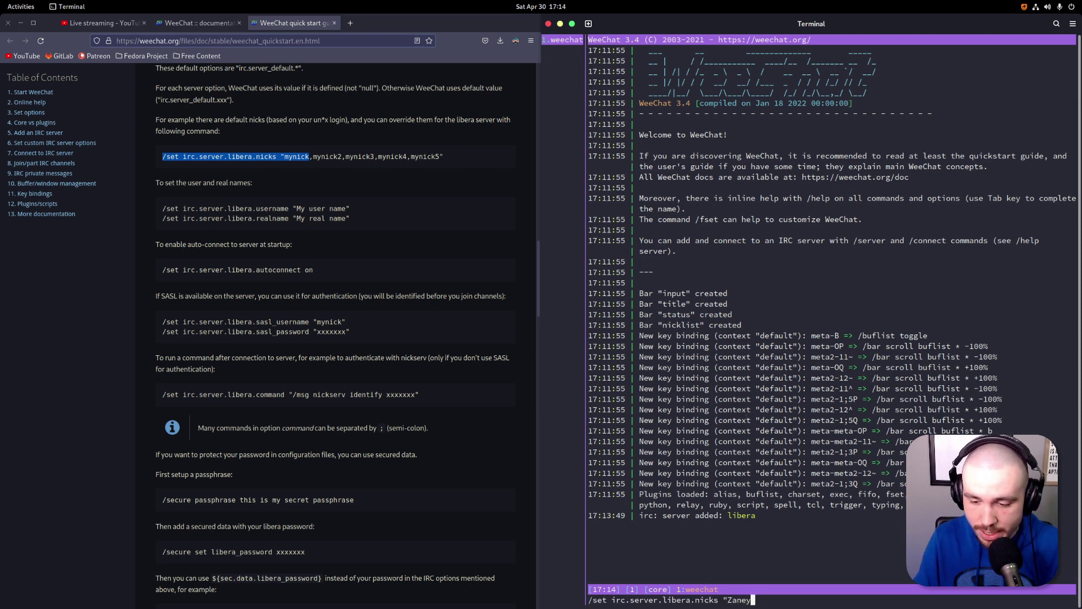
type("\"")
key("Return")
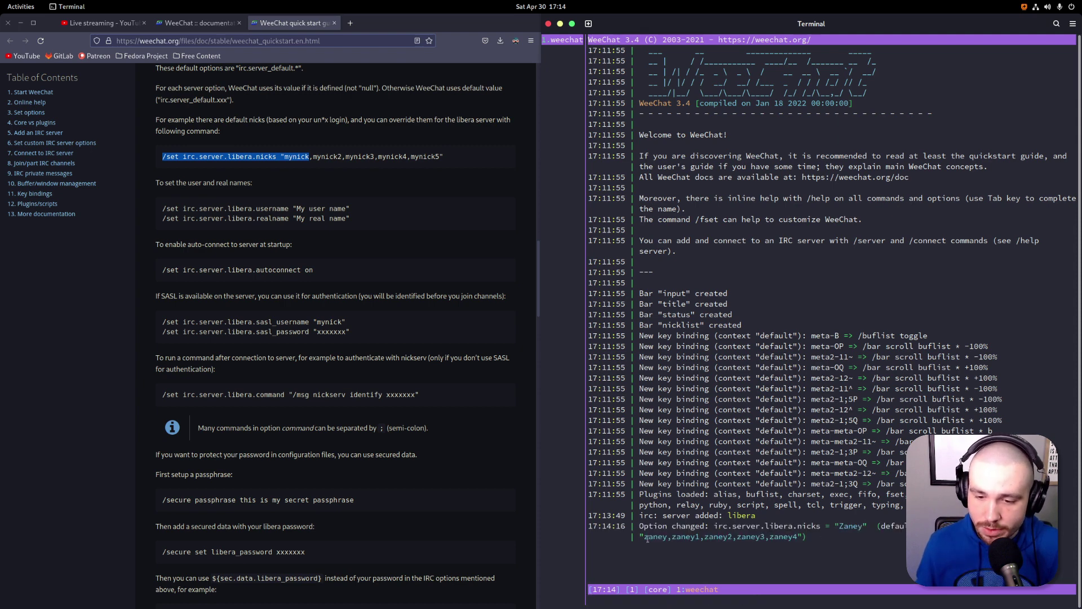
left_click_drag(643, 536, 798, 539)
left_click(795, 540)
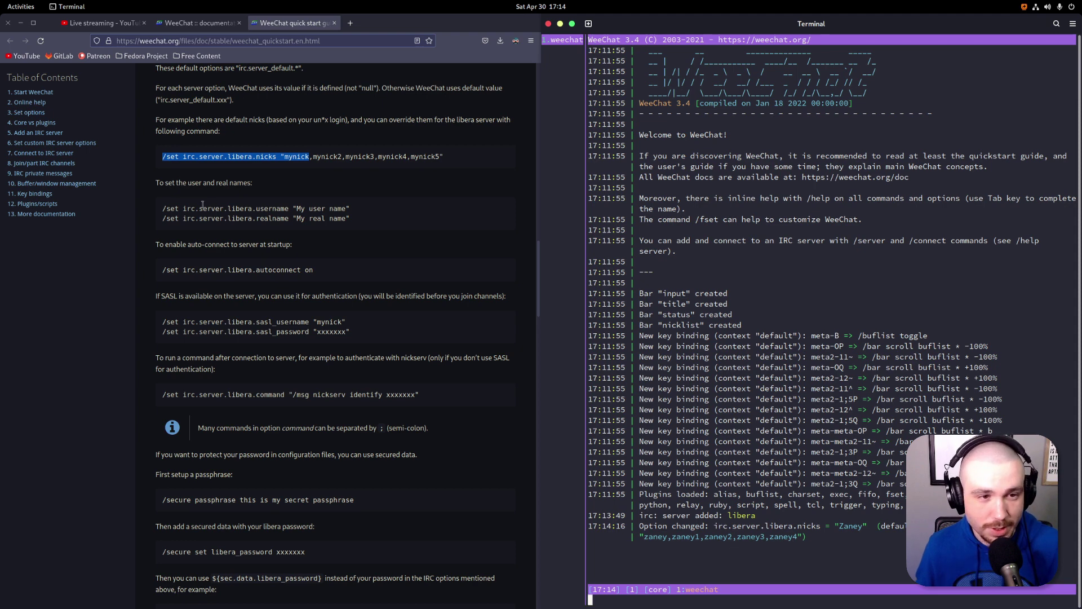
- Set irc.server.libera.username to your own name
left_click(163, 210)
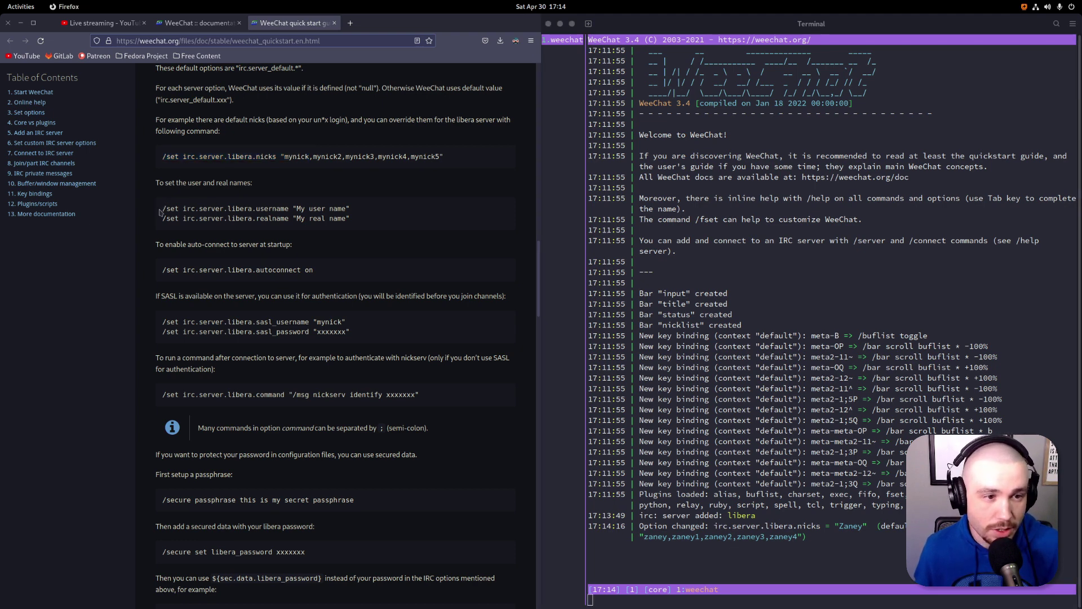
left_click_drag(162, 209, 273, 216)
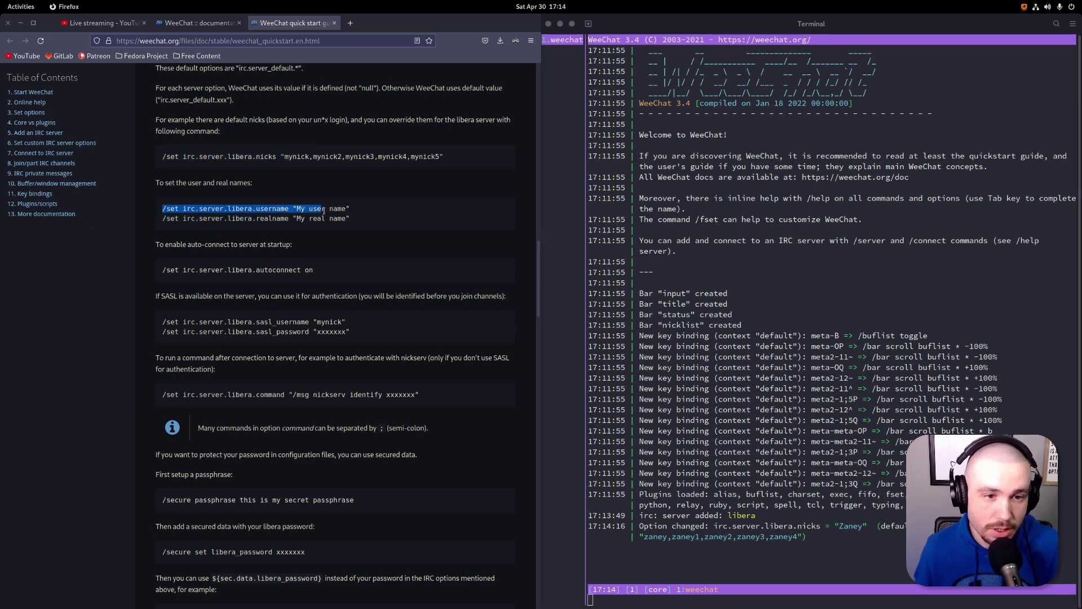
left_click_drag(327, 211, 350, 210)
key("super+c")
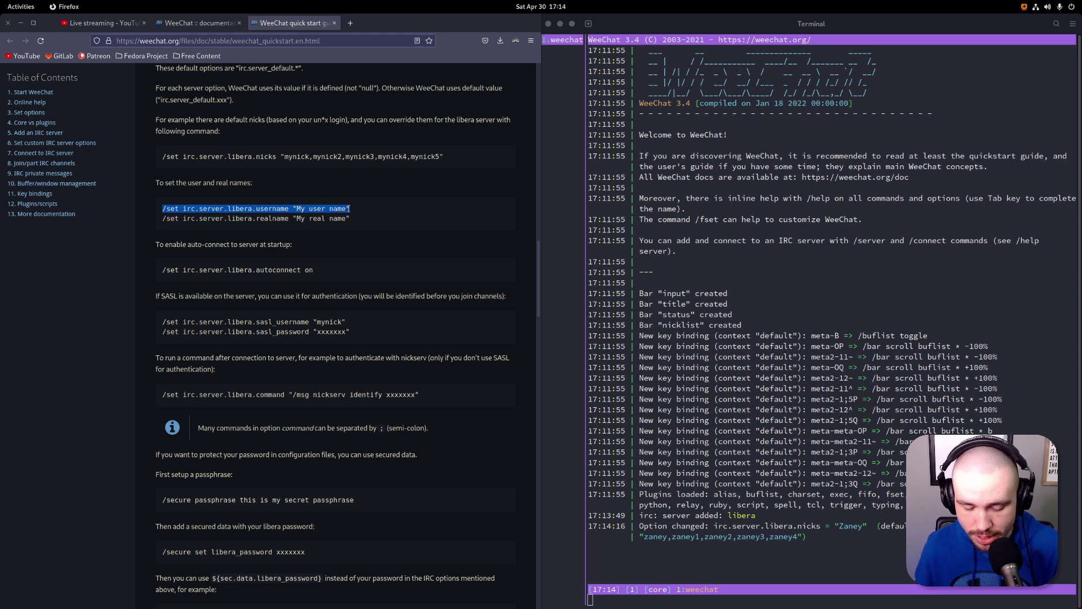
left_click(754, 486)
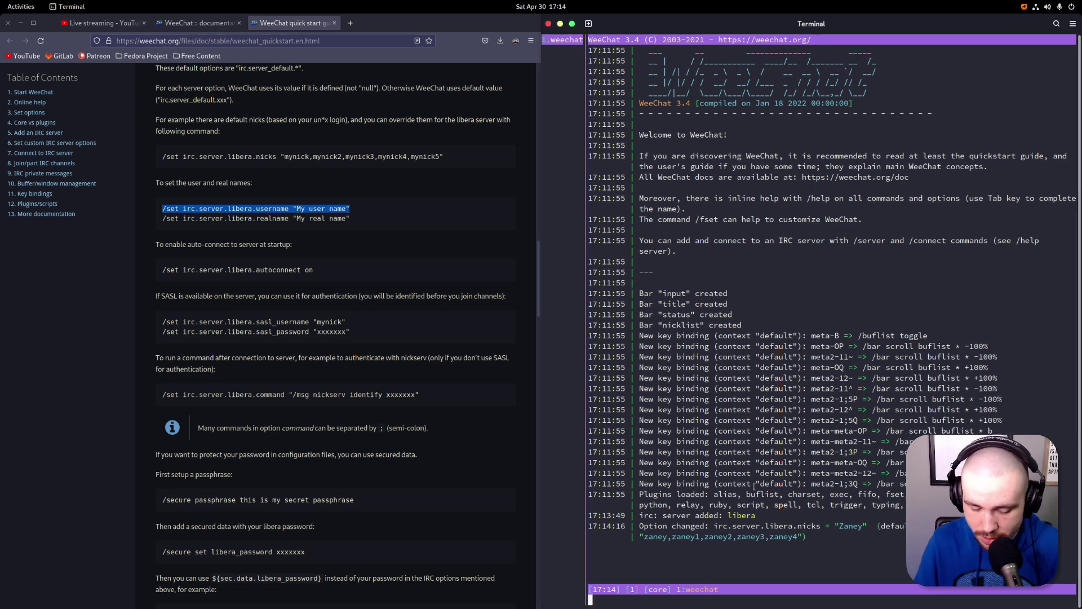
middle_click(754, 486)
key("BackSpace")
key("BackSpace")
key("BackSpace")
key("BackSpace")
key("BackSpace")
key("BackSpace")
key("BackSpace")
key("BackSpace")
key("BackSpace")
key("BackSpace")
key("BackSpace")
key("BackSpace")
key("BackSpace")
type("Tyle")
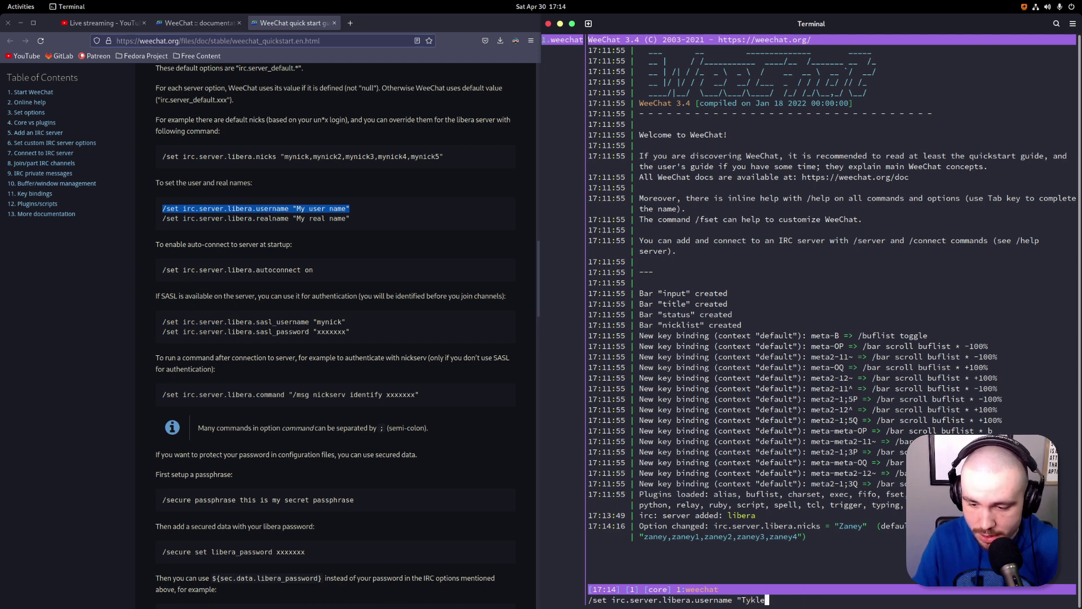
key("BackSpace")
key("BackSpace")
type("ler ")
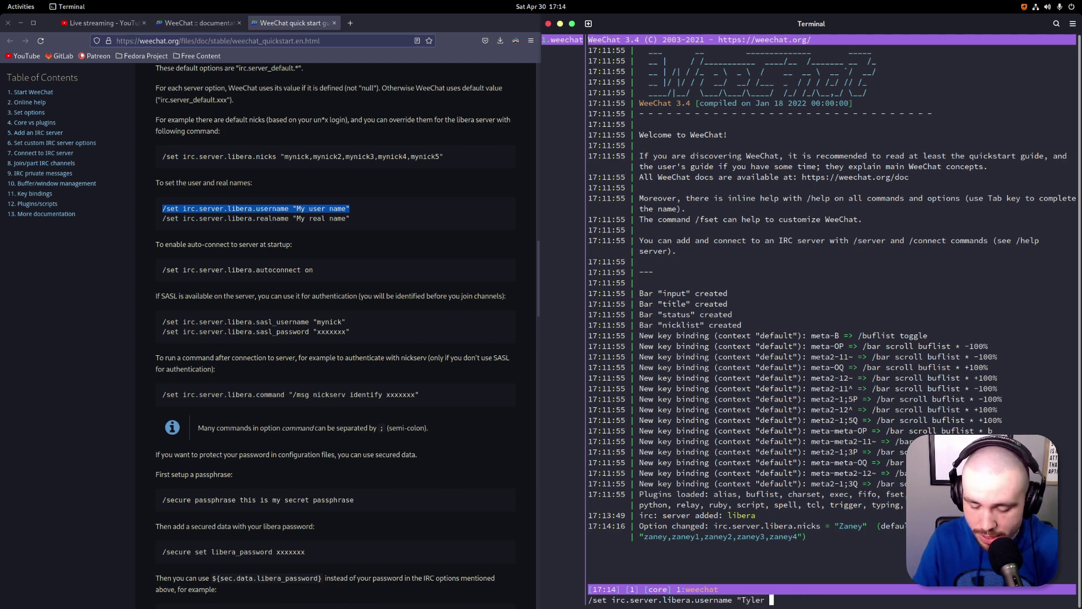
type("Kelley")
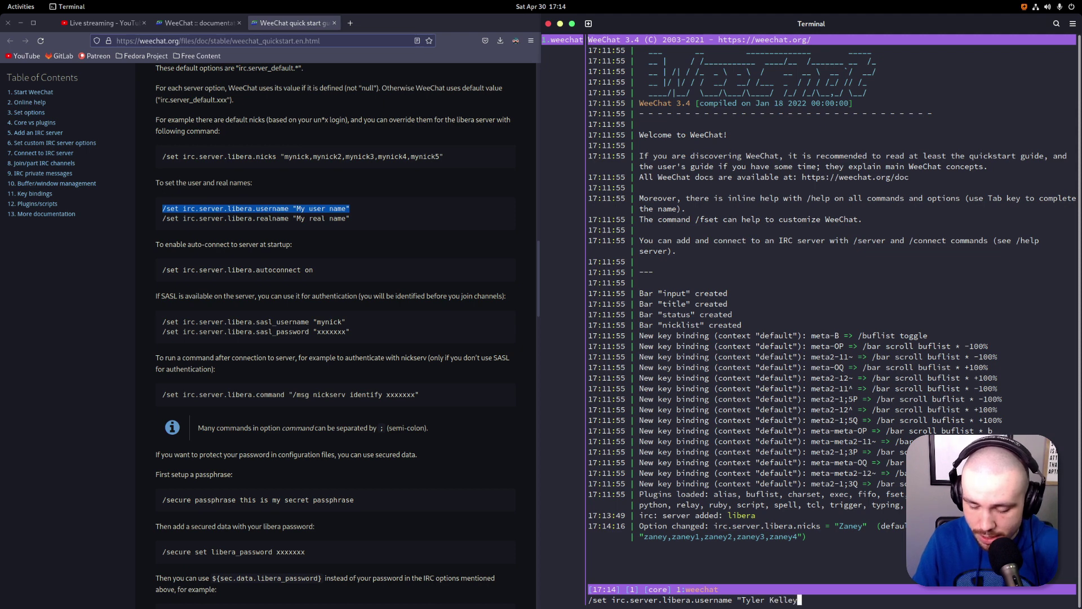
type("\"")
key("Return")
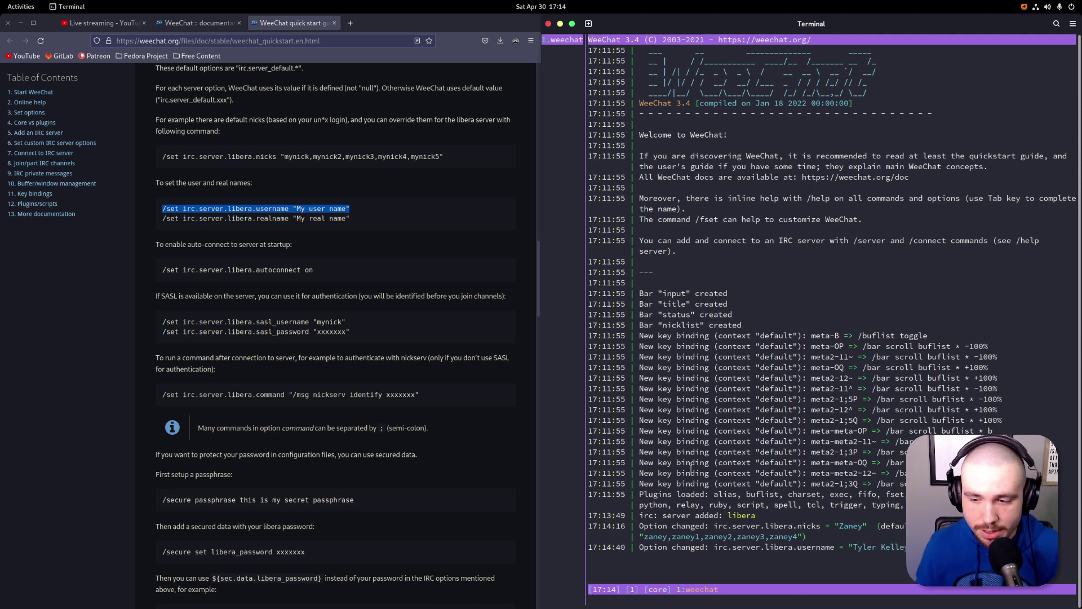
- Set irc.server.libera.realname to your full real name
left_click_drag(162, 218, 354, 221)
key("super+c")
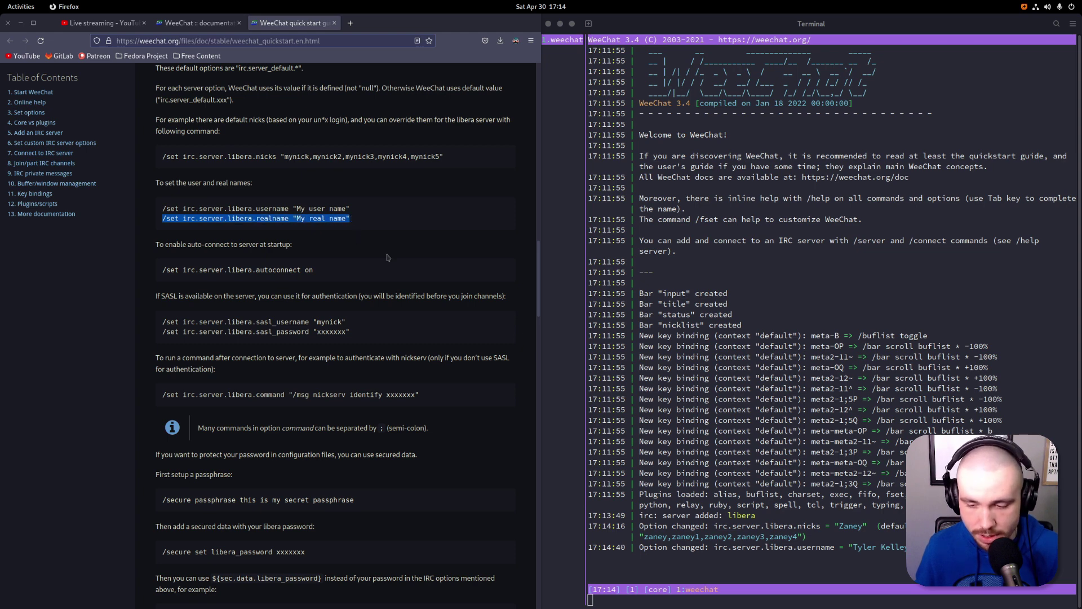
left_click(725, 542)
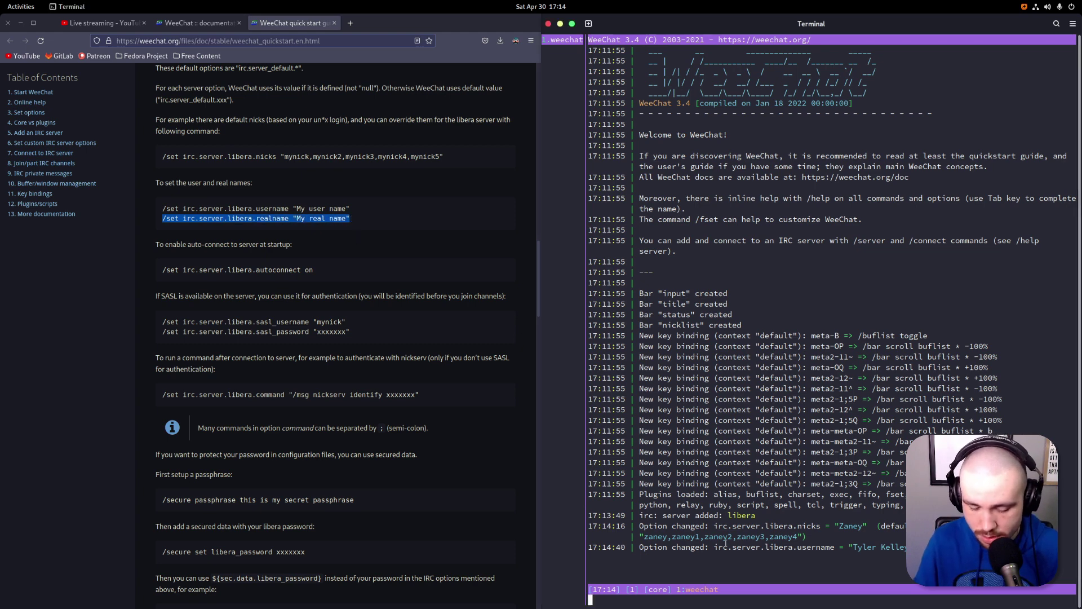
middle_click(725, 542)
key("BackSpace")
key("BackSpace")
key("BackSpace")
key("BackSpace")
key("BackSpace")
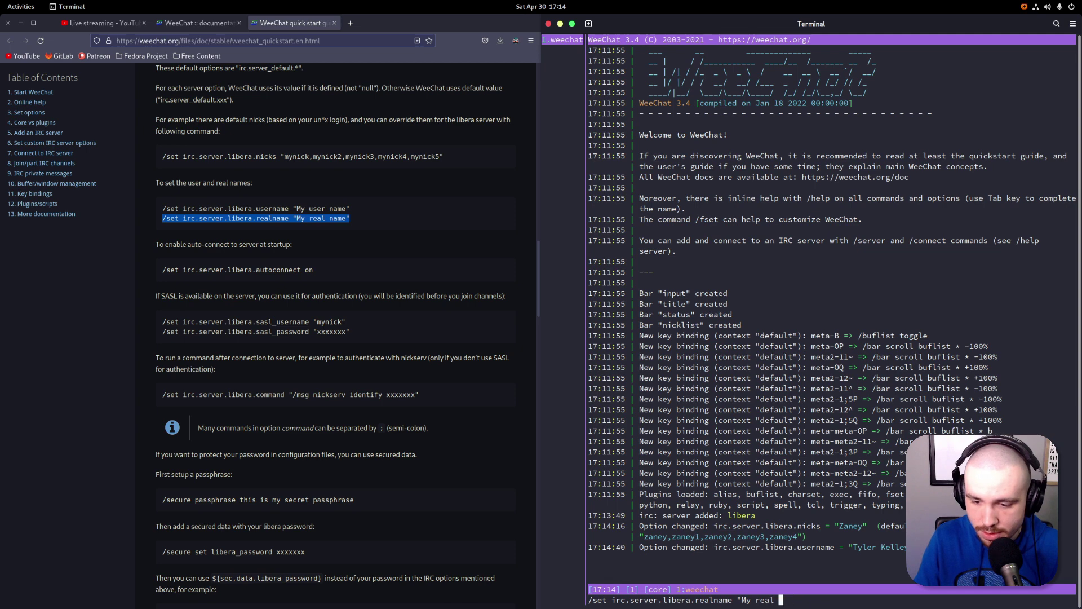
key("BackSpace")
key("BackSpace")
key("BackSpace")
key("BackSpace")
key("BackSpace")
key("BackSpace")
key("BackSpace")
key("BackSpace")
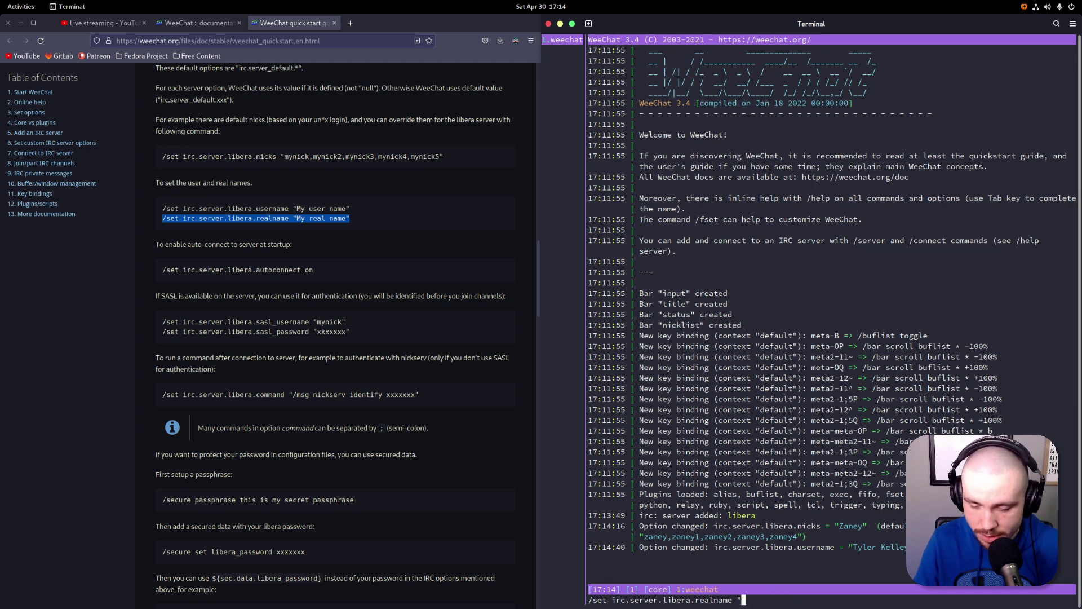
type("Tyler ")
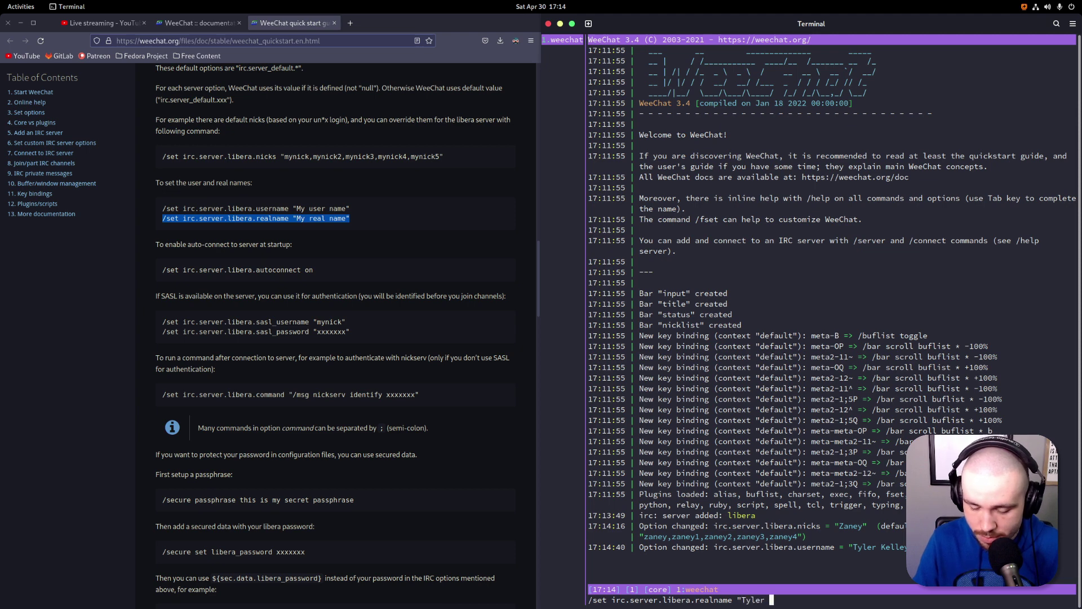
type("Kelley\"")
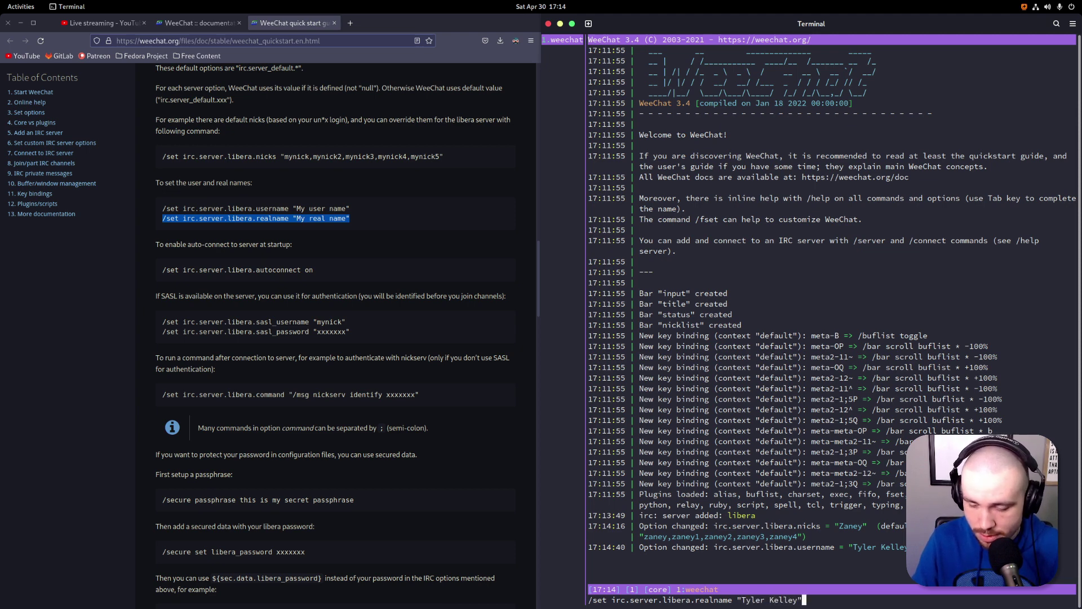
key("Return")
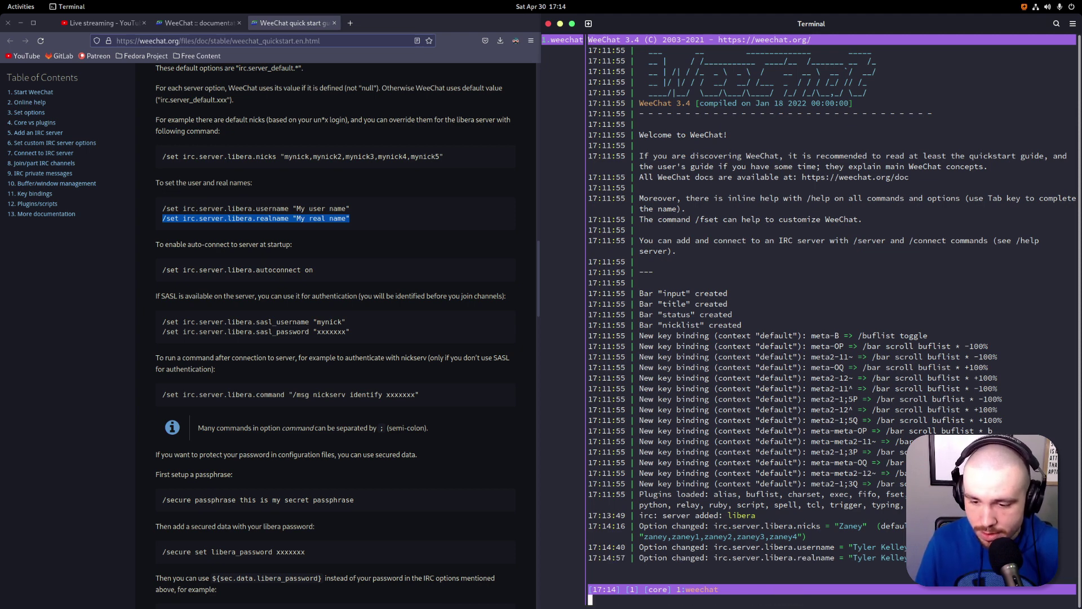
- Set the libera username again, this time to your nick
triple_click(208, 209)
key("super+c")
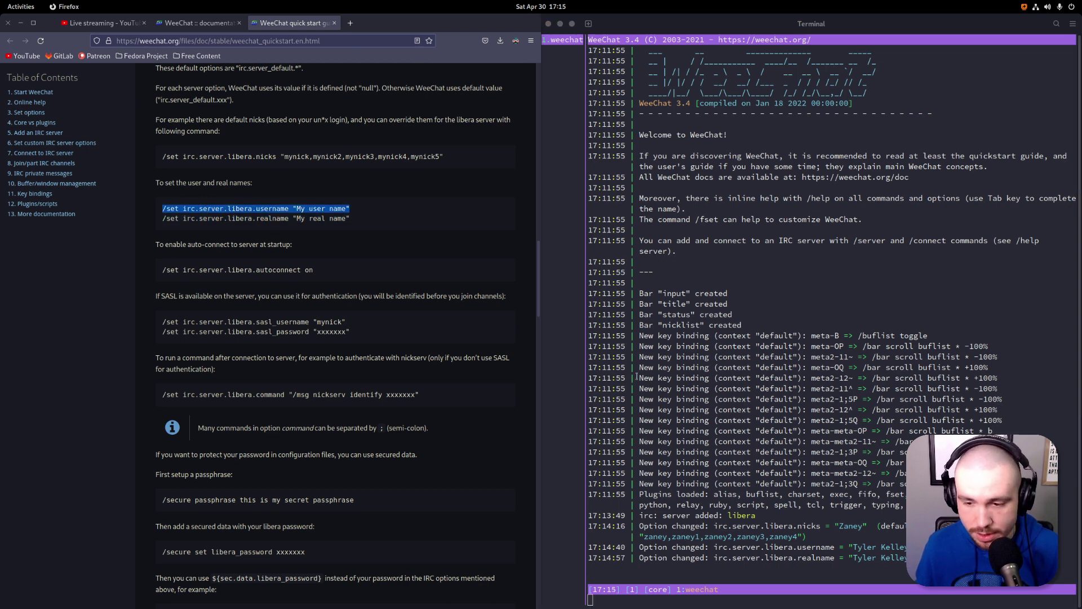
left_click(787, 441)
middle_click(787, 441)
key("BackSpace")
key("BackSpace")
key("BackSpace")
key("BackSpace")
key("BackSpace")
key("BackSpace")
key("BackSpace")
key("BackSpace")
key("BackSpace")
key("BackSpace")
key("BackSpace")
key("BackSpace")
key("BackSpace")
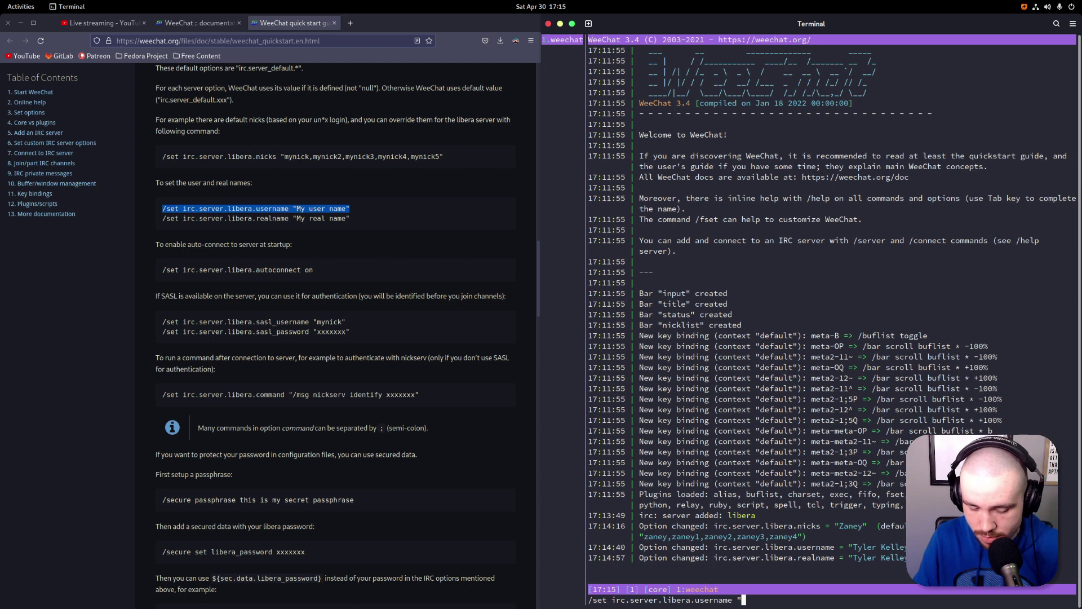
type("Zaney\"")
key("Return")
triple_click(188, 269)
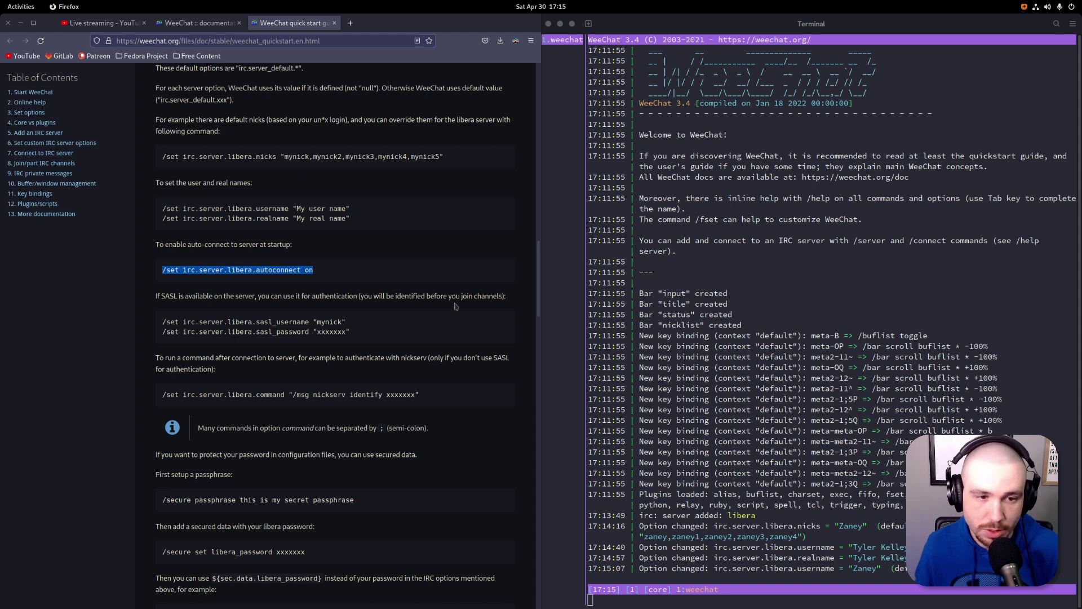
left_click(811, 524)
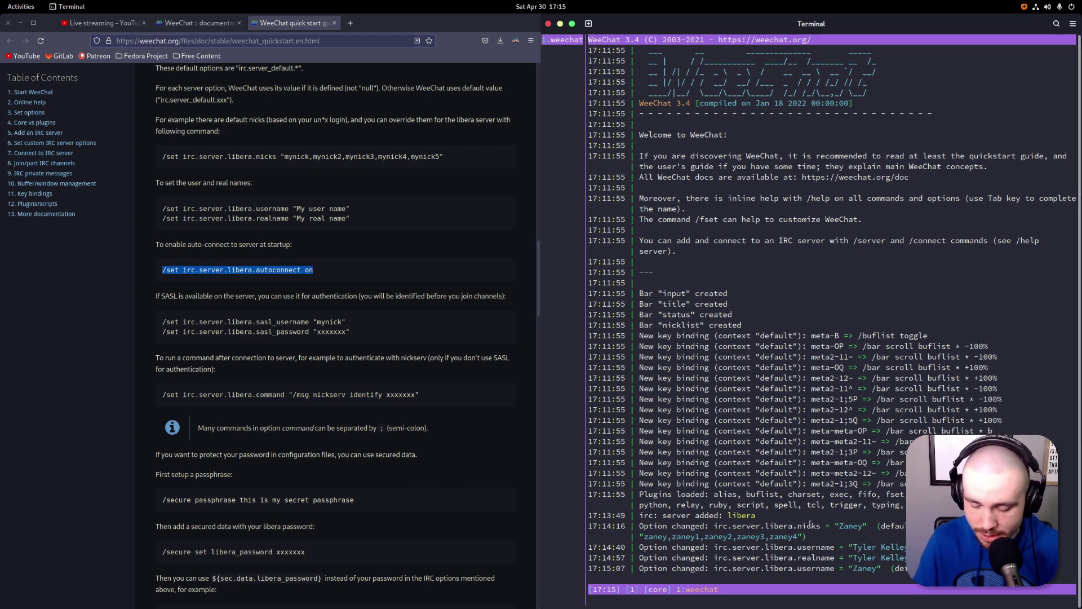
key("ctrl+shift+v")
key("ctrl+y")
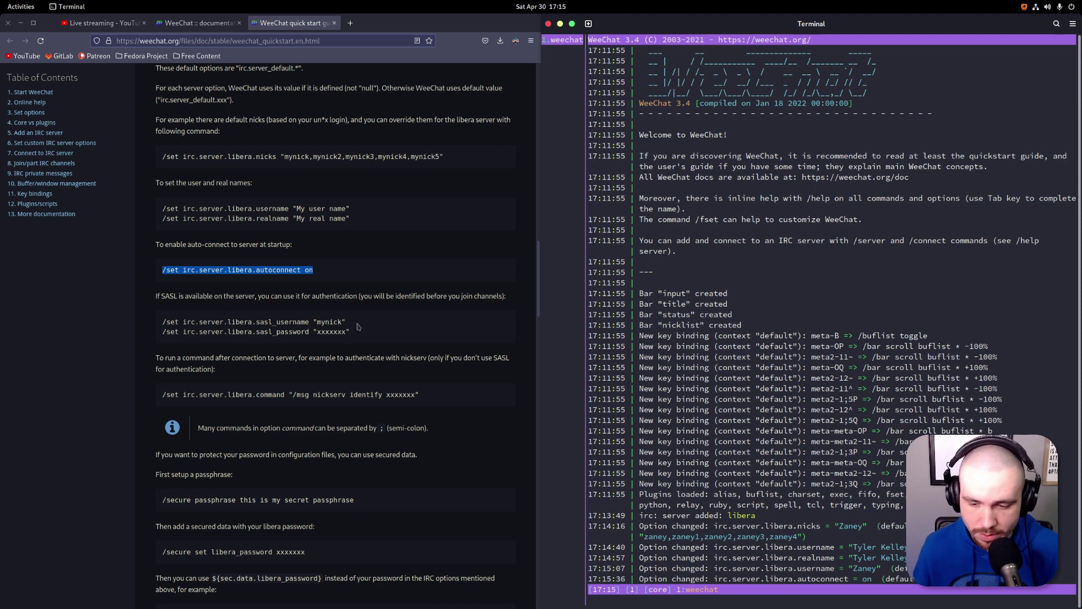
scroll(254, 340, "down", 5)
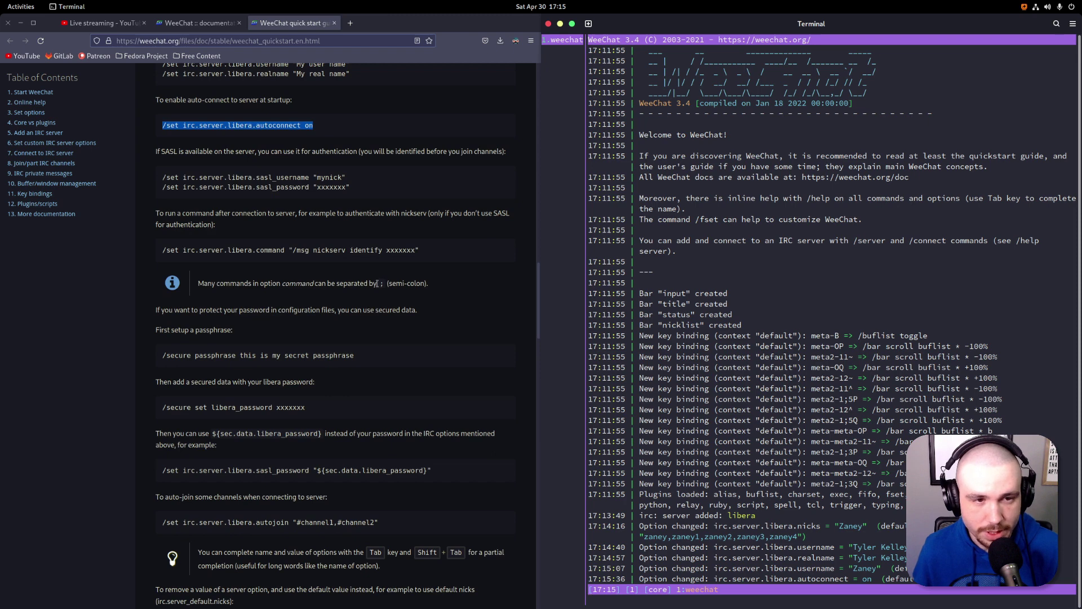
scroll(266, 324, "up", 6)
scroll(440, 369, "down", 2)
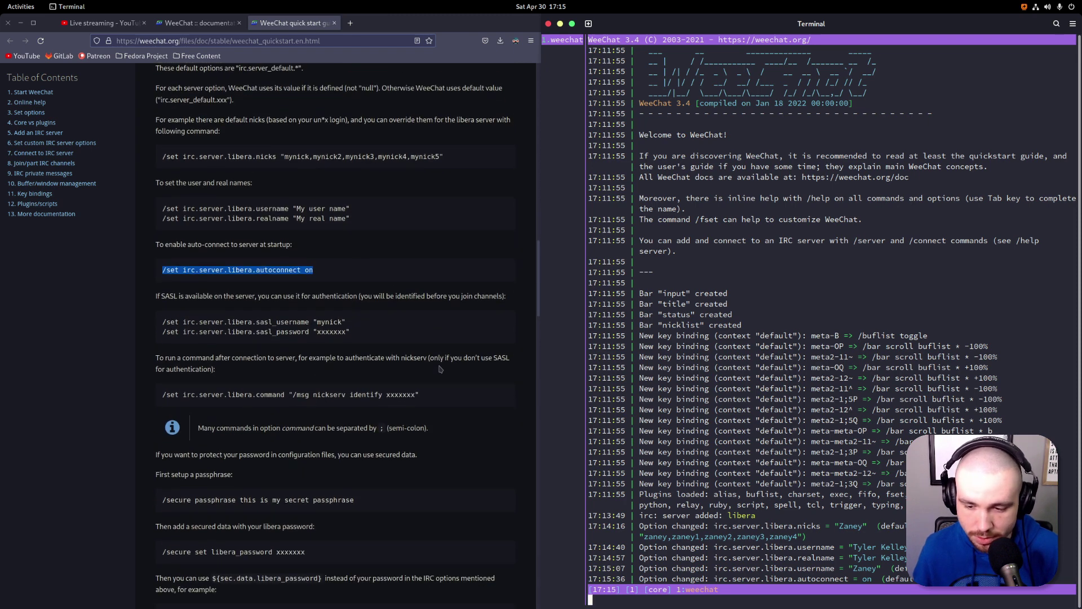
left_click_drag(167, 322, 346, 322)
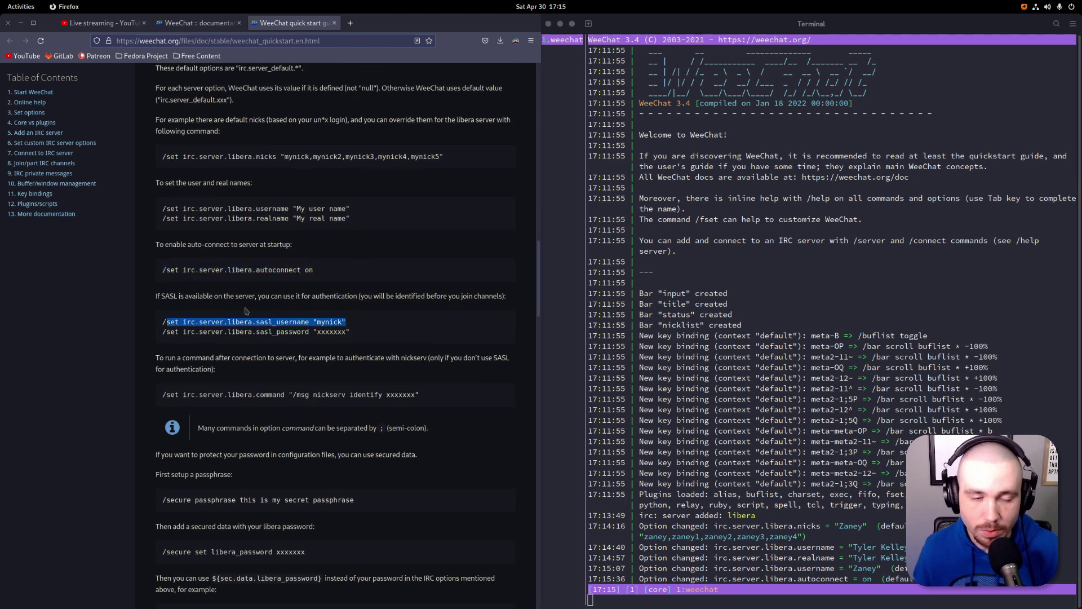
scroll(246, 310, "down", 2)
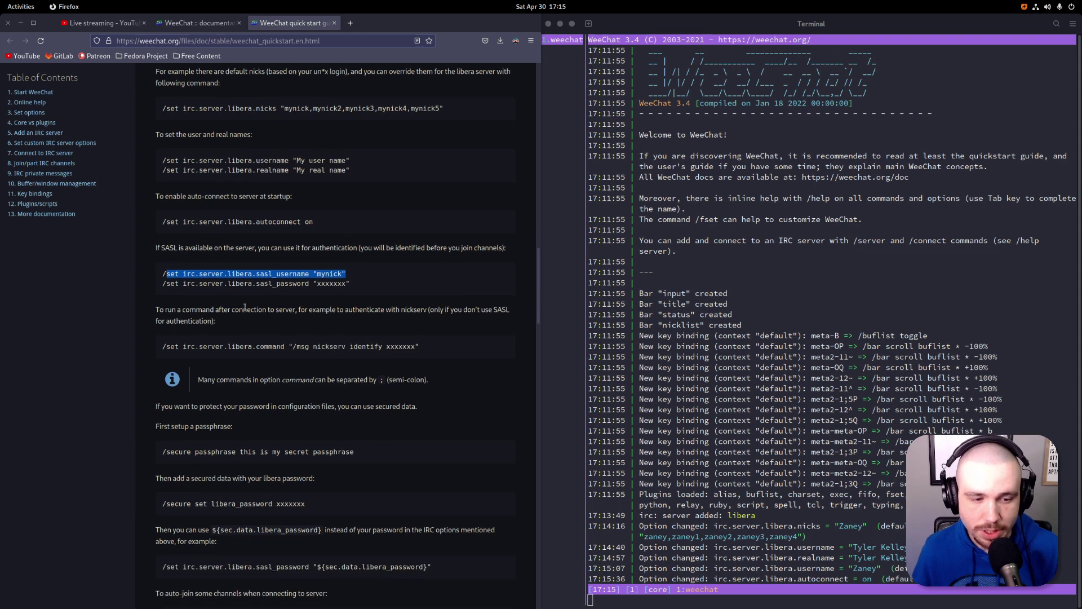
scroll(246, 307, "down", 2)
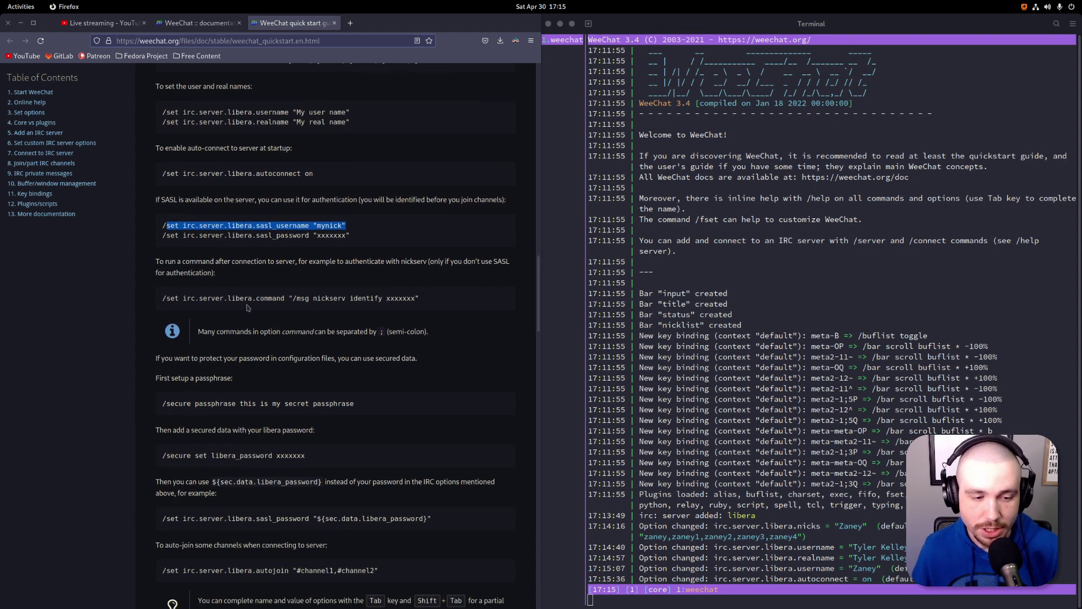
scroll(246, 307, "down", 2)
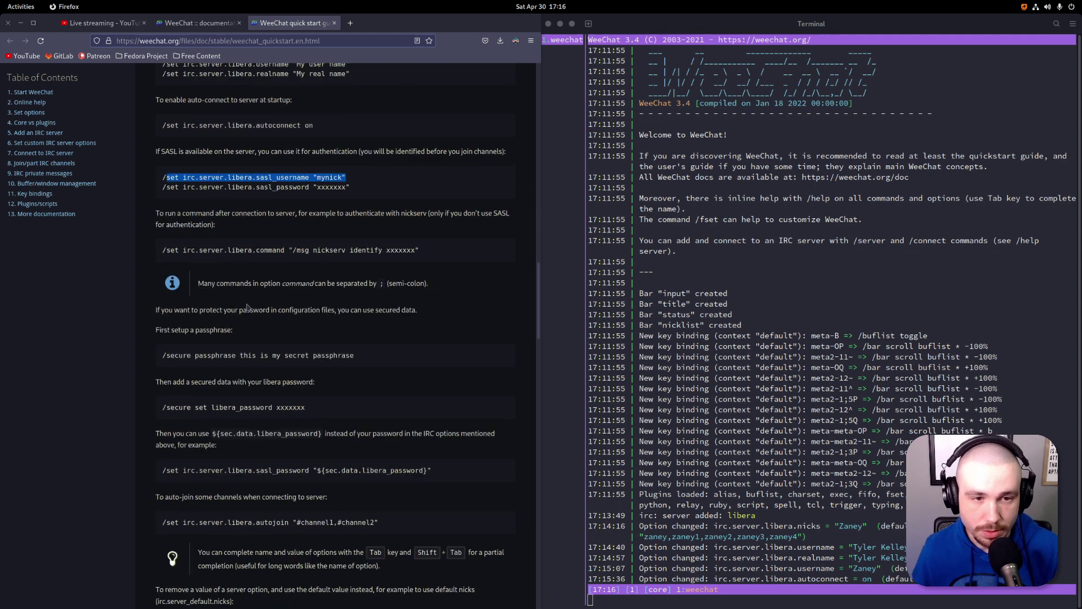
scroll(247, 307, "up", 4)
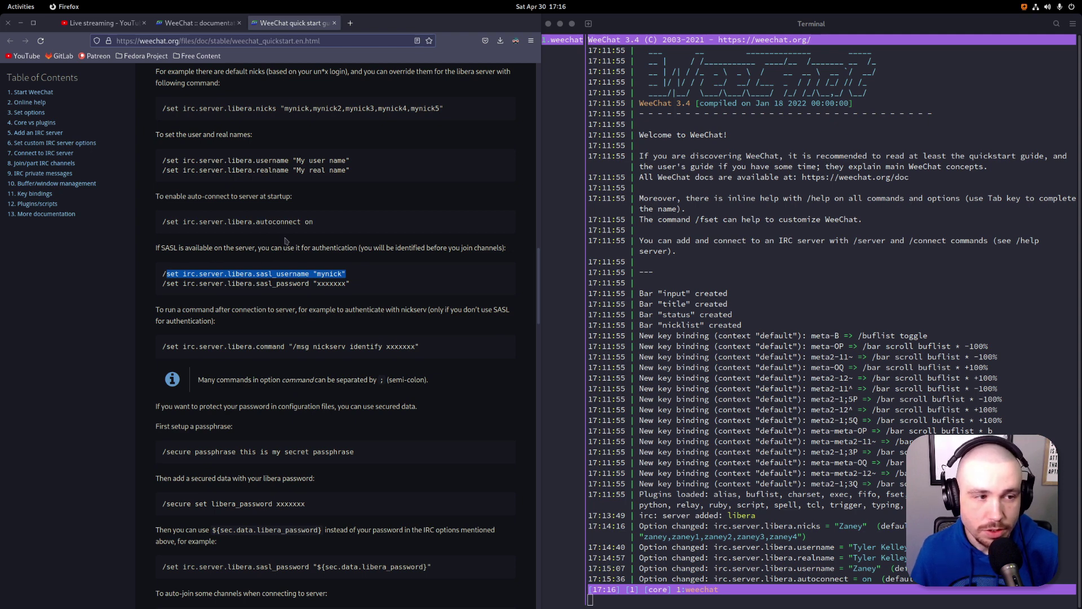
- Load libera.chat in a new tab and open the Nickname Registration guide
left_click(350, 23)
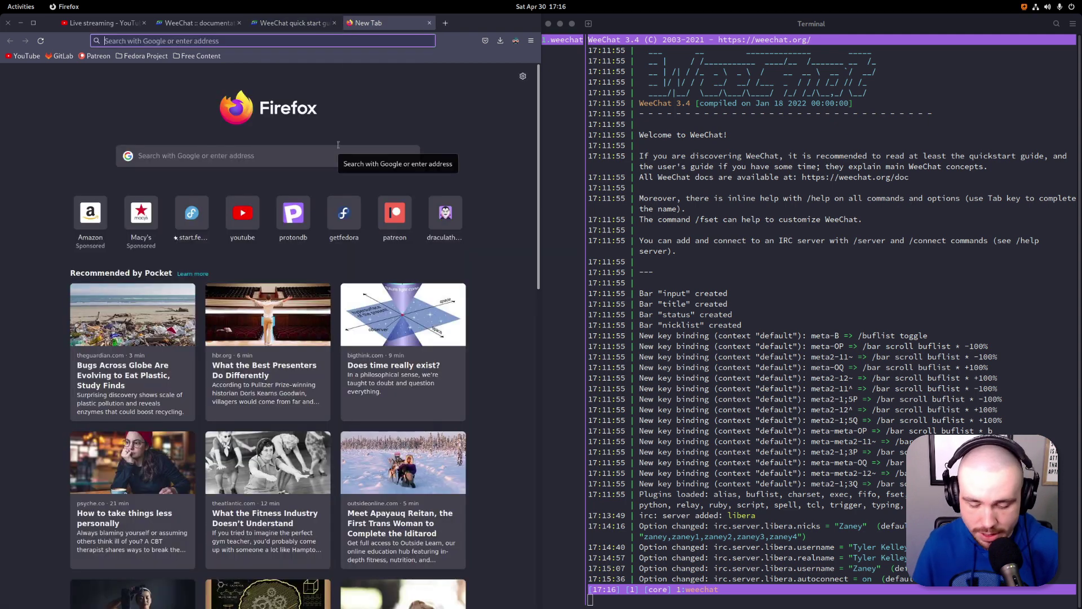
type("libera")
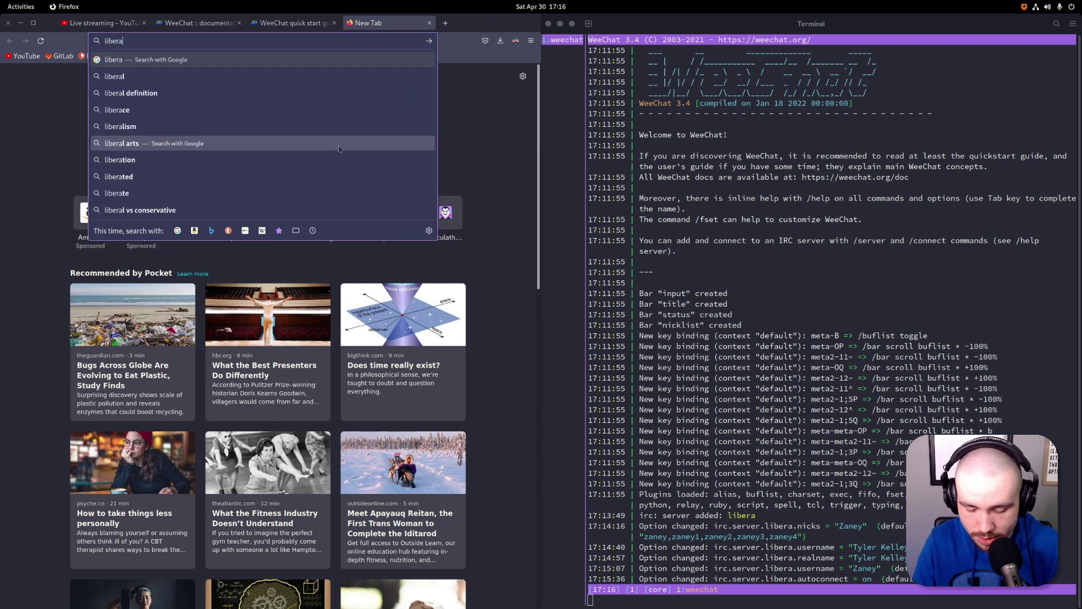
type(".chat")
key("Return")
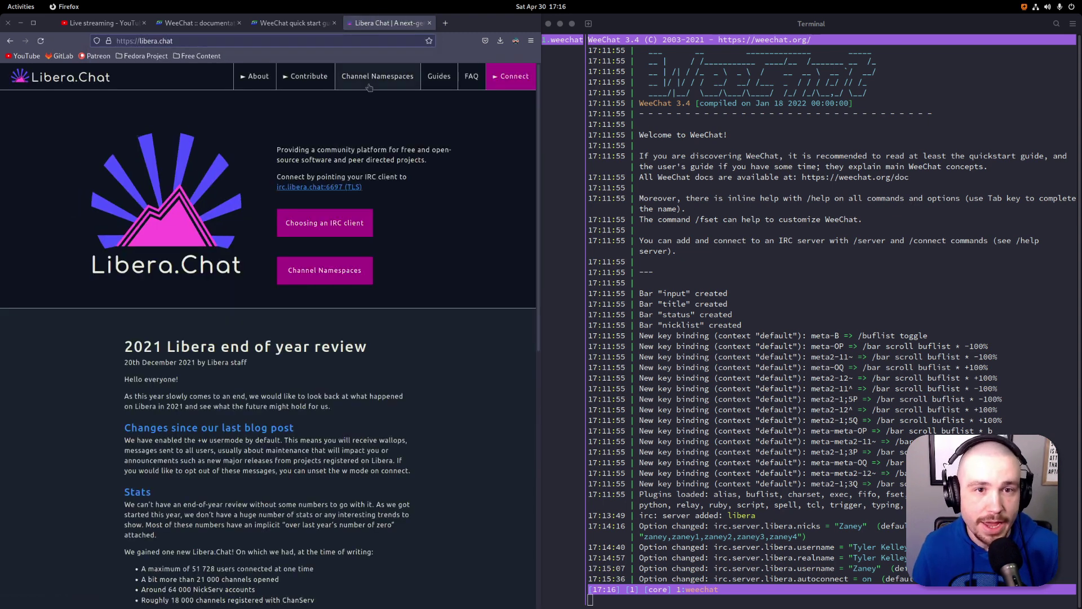
left_click(433, 81)
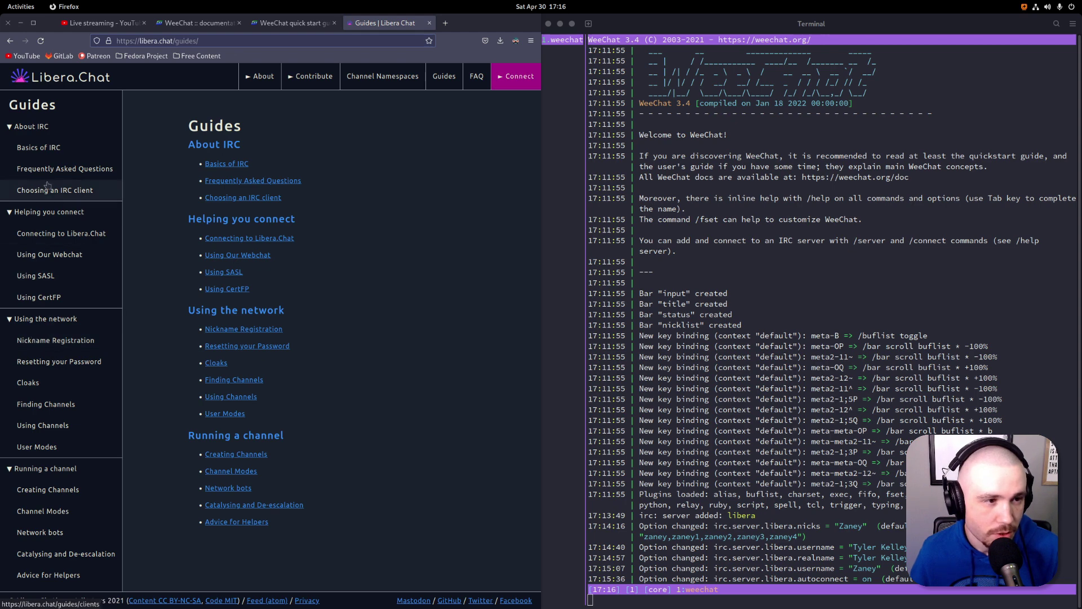
left_click(55, 340)
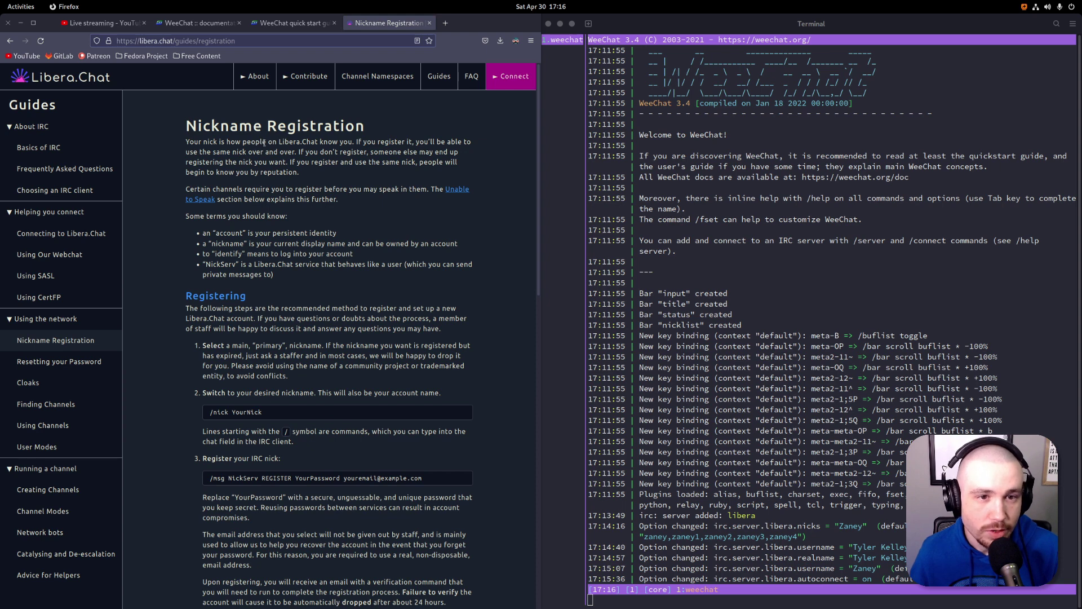
- Read through the registration guide and follow its SASL link to Using SASL
left_click_drag(264, 142, 420, 163)
left_click(420, 163)
scroll(338, 228, "down", 3)
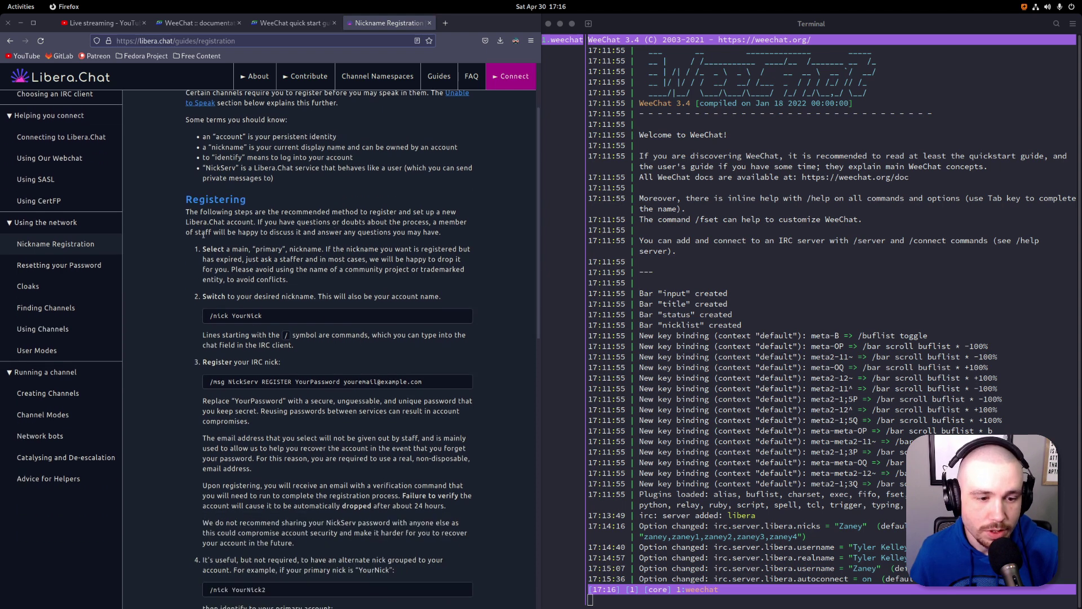
scroll(262, 258, "down", 12)
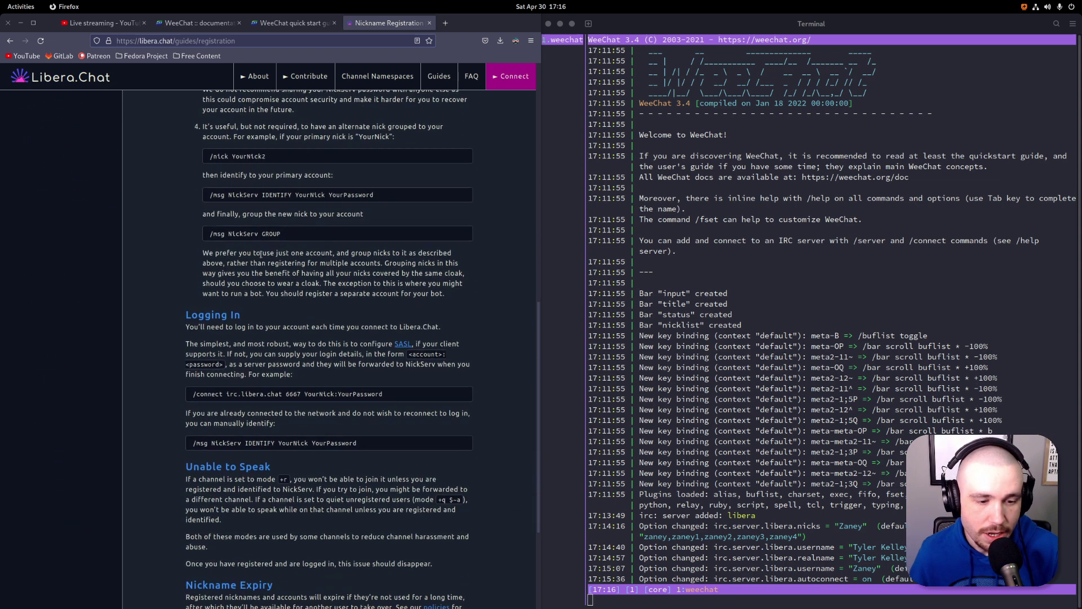
scroll(236, 353, "down", 1)
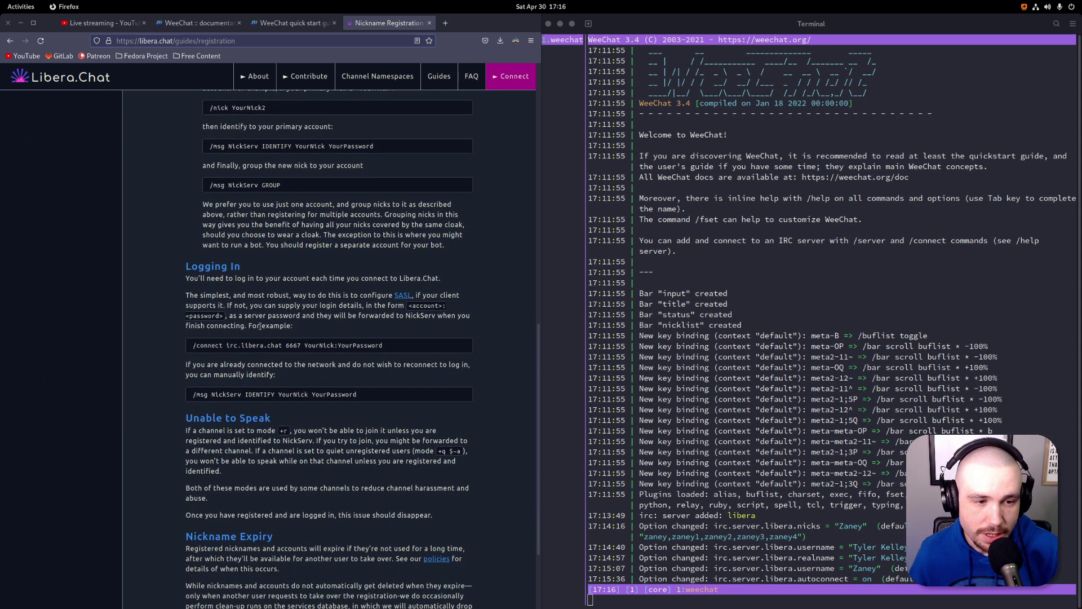
left_click_drag(291, 295, 383, 295)
left_click(402, 295)
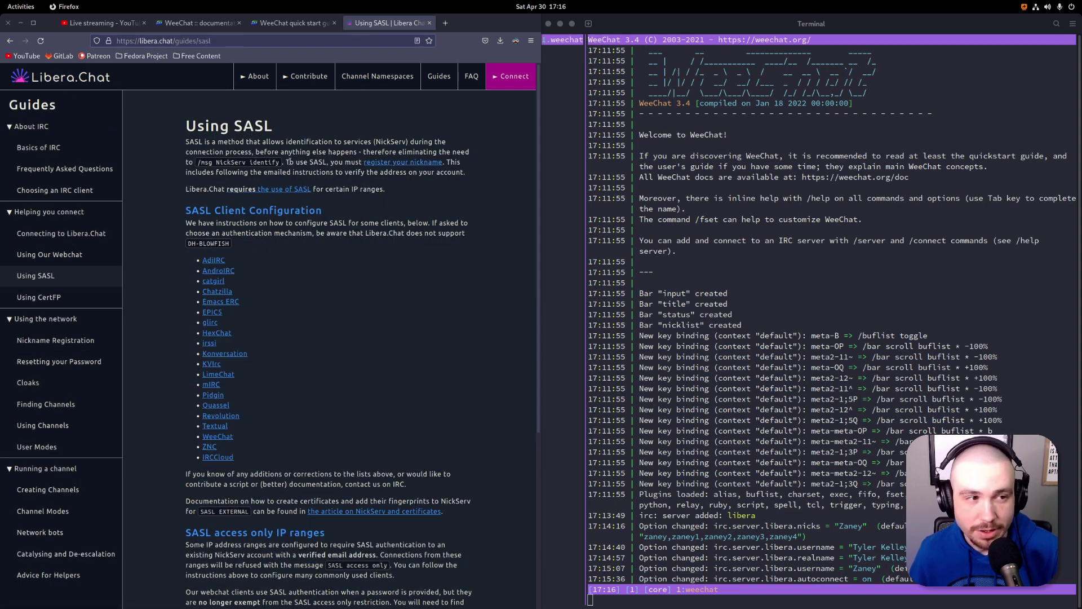
- Open the WeeChat entry in the SASL client list to reach Configuring SASL for WeeChat
left_click_drag(245, 141, 379, 152)
left_click(378, 151)
scroll(215, 205, "down", 3)
scroll(288, 198, "up", 3)
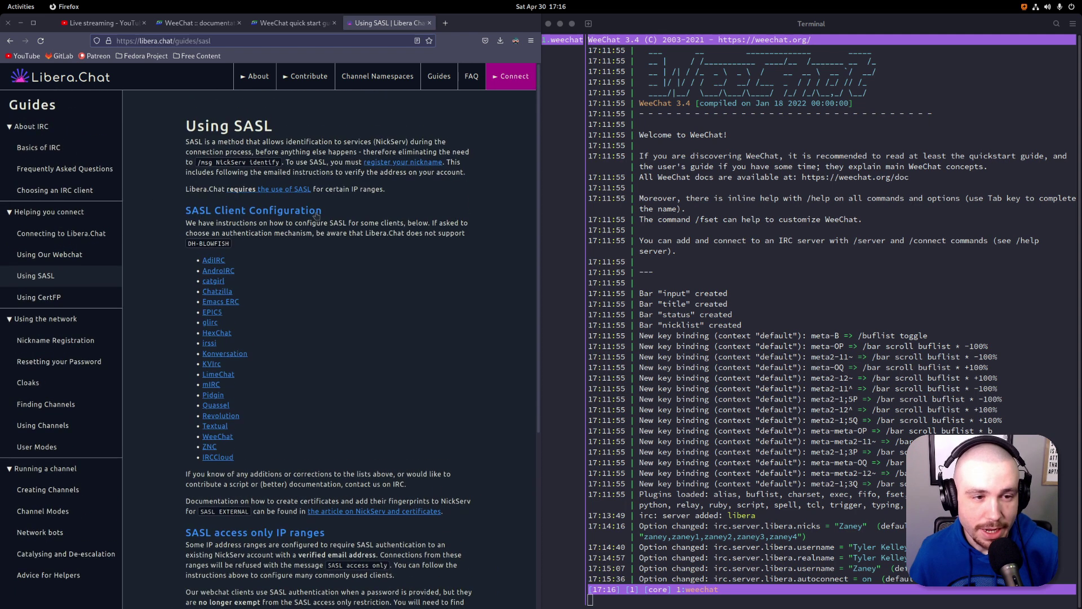
scroll(304, 200, "down", 5)
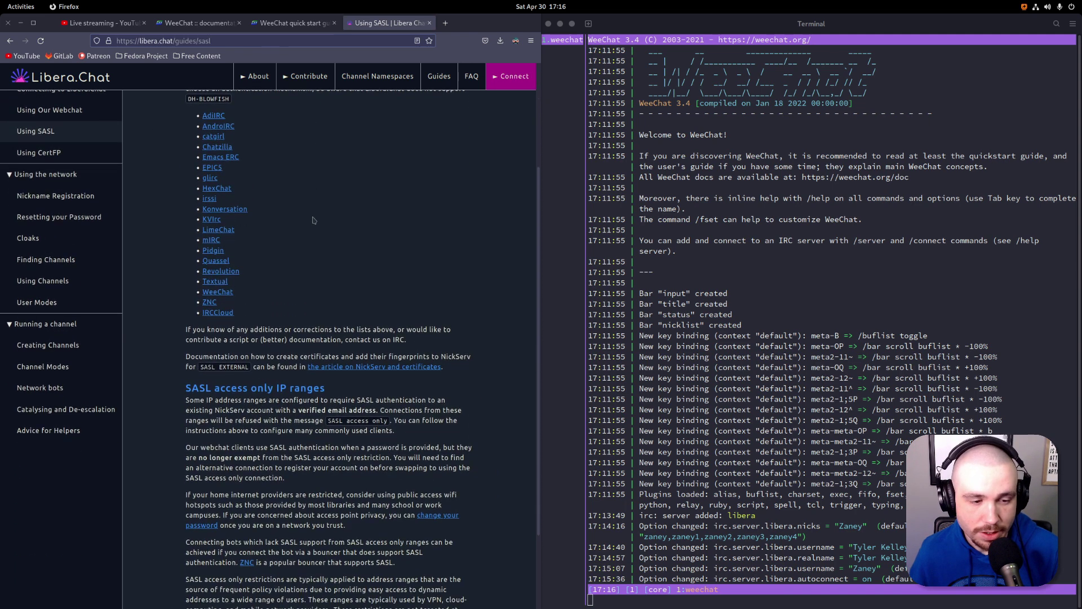
scroll(314, 220, "up", 5)
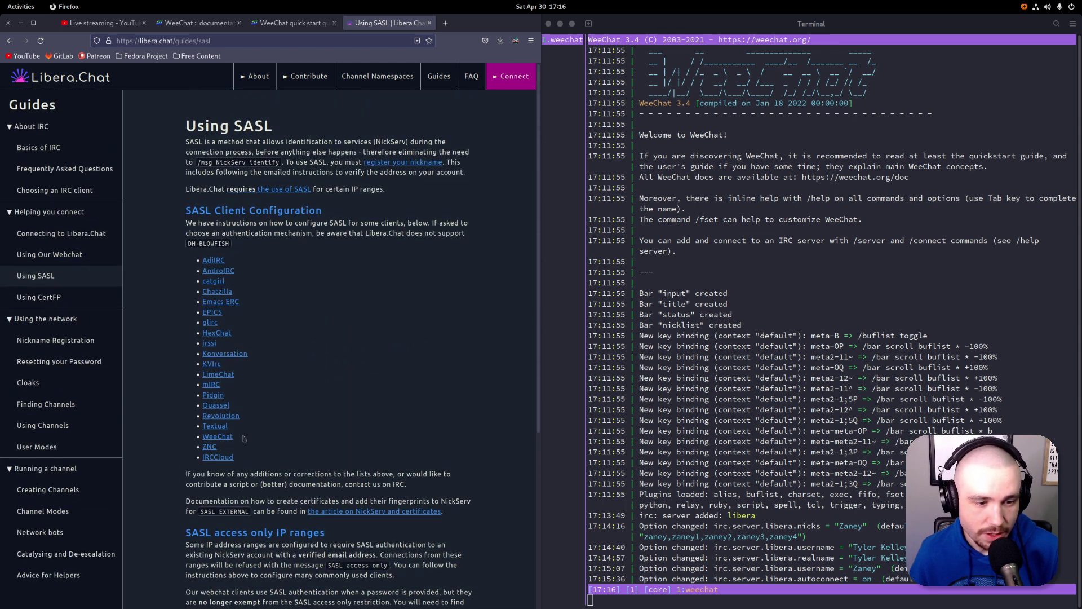
left_click(226, 437)
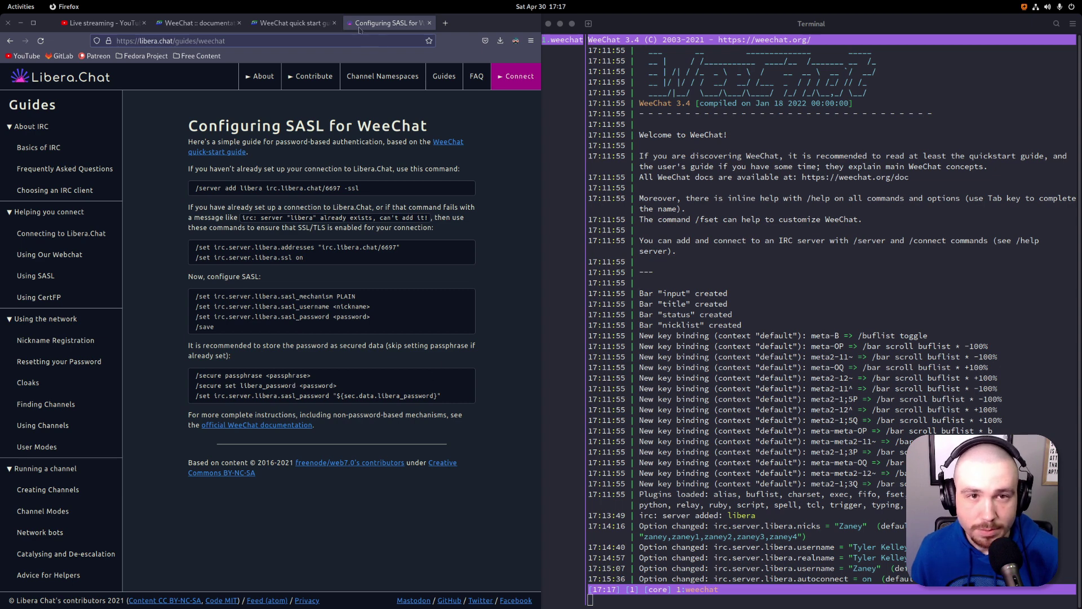
- Select the quick start guide's sasl_username command and focus WeeChat to paste it
left_click(315, 23)
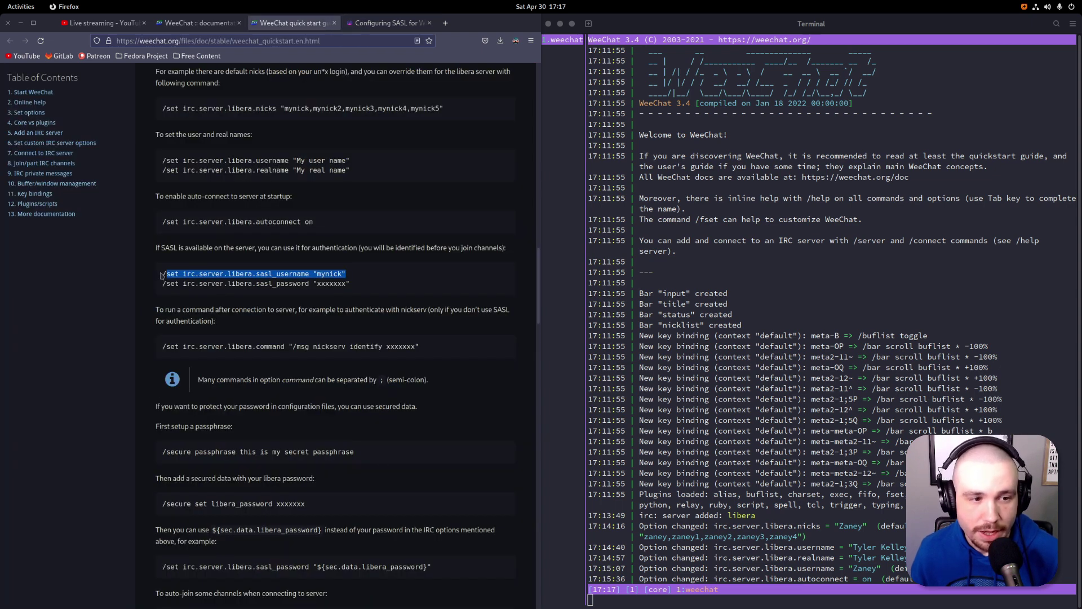
left_click_drag(162, 274, 347, 274)
key("ctrl+c")
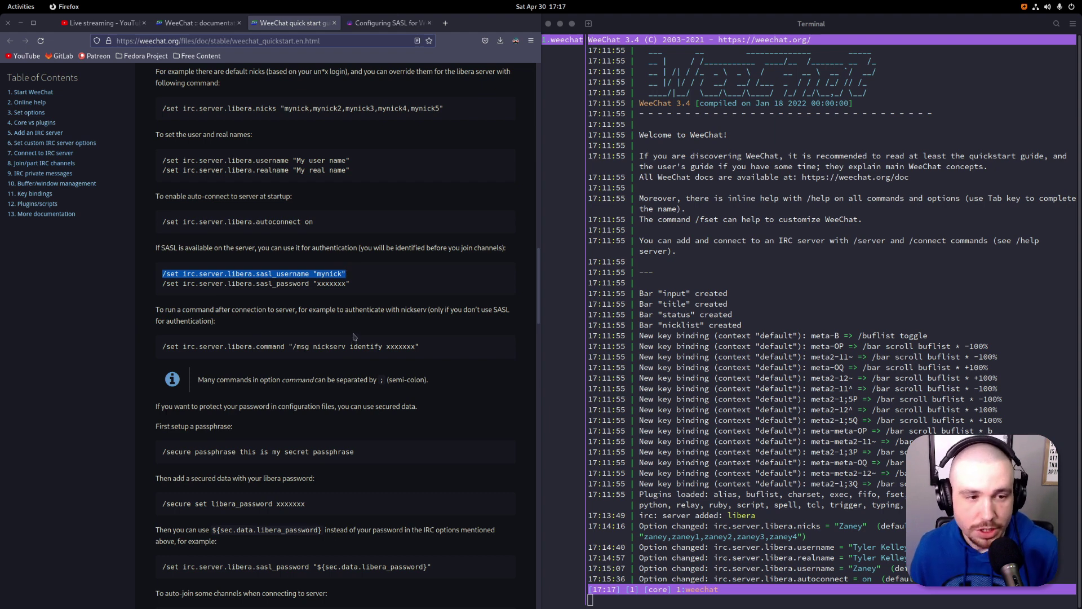
left_click(389, 23)
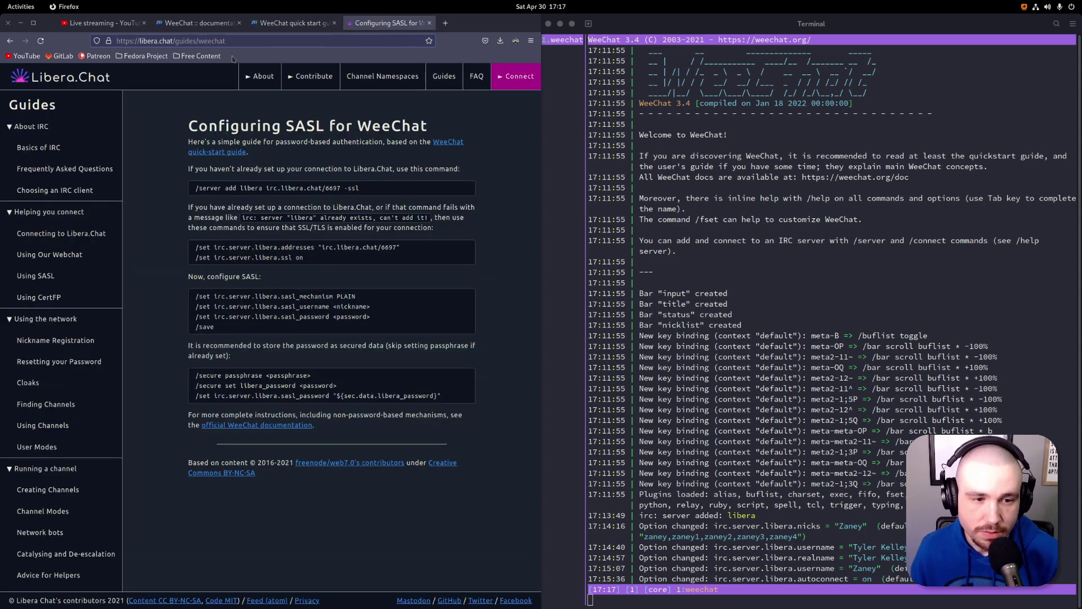
left_click(276, 23)
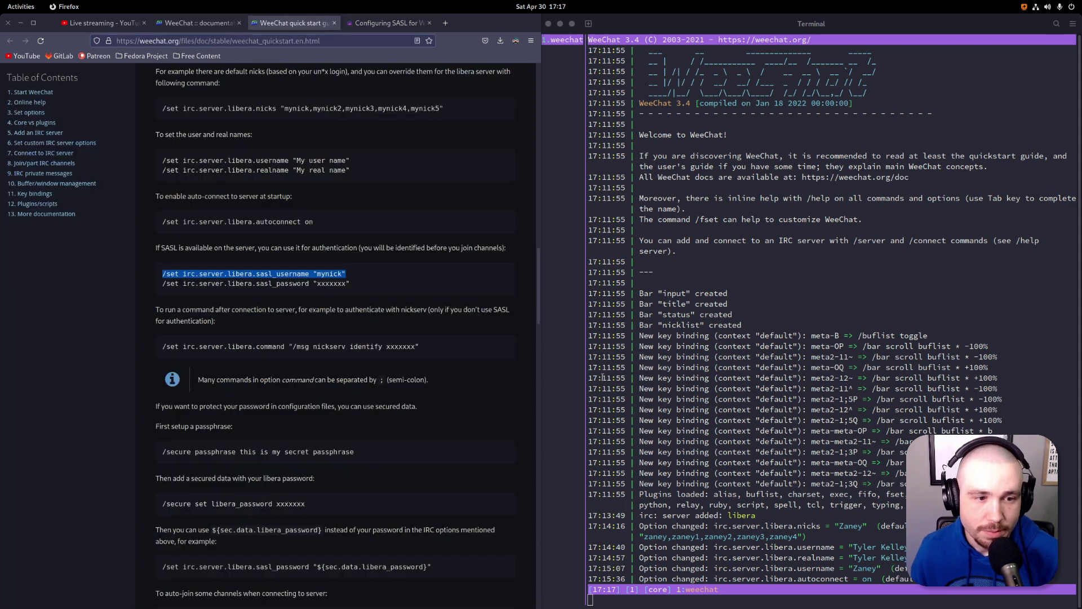
left_click(892, 584)
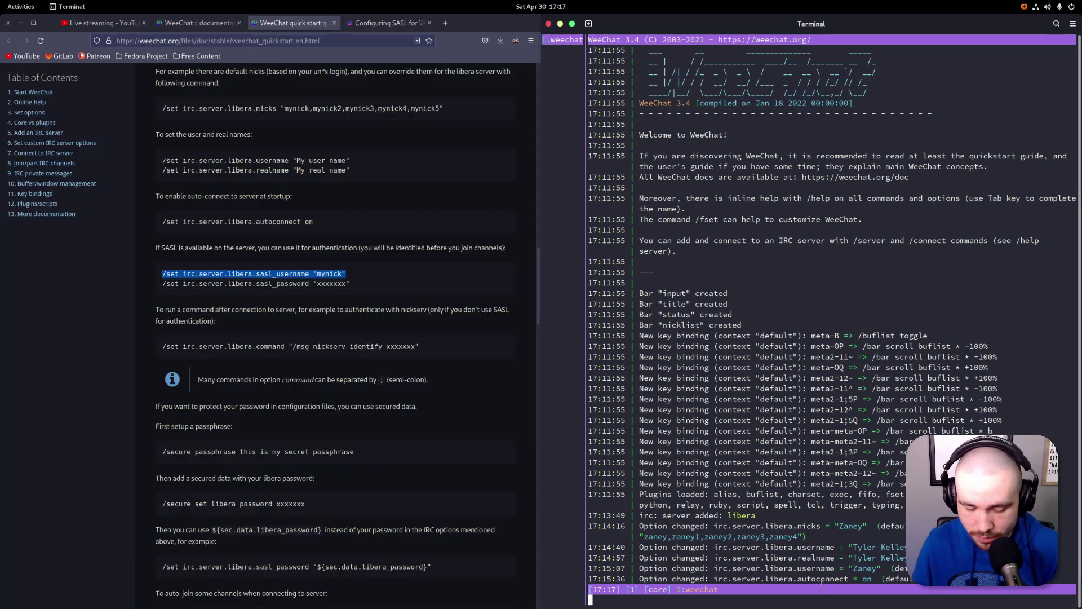
- Set irc.server.libera.sasl_username to your nick, then run /clear on the buffer
key("ctrl+shift+v")
key("BackSpace")
key("BackSpace")
key("BackSpace")
key("BackSpace")
key("BackSpace")
key("BackSpace")
key("BackSpace")
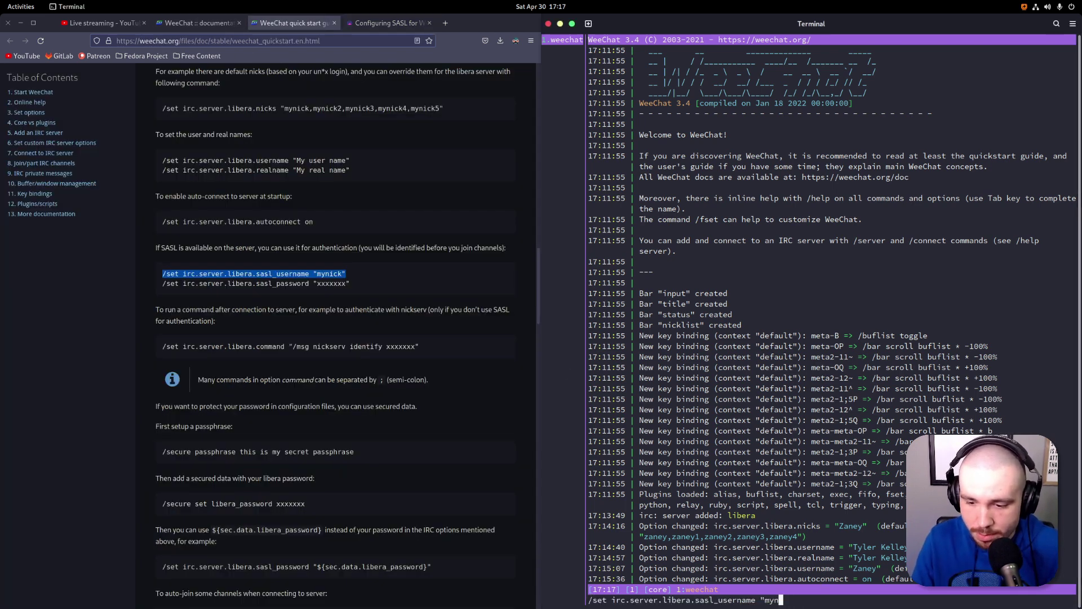
type("Zaney\"")
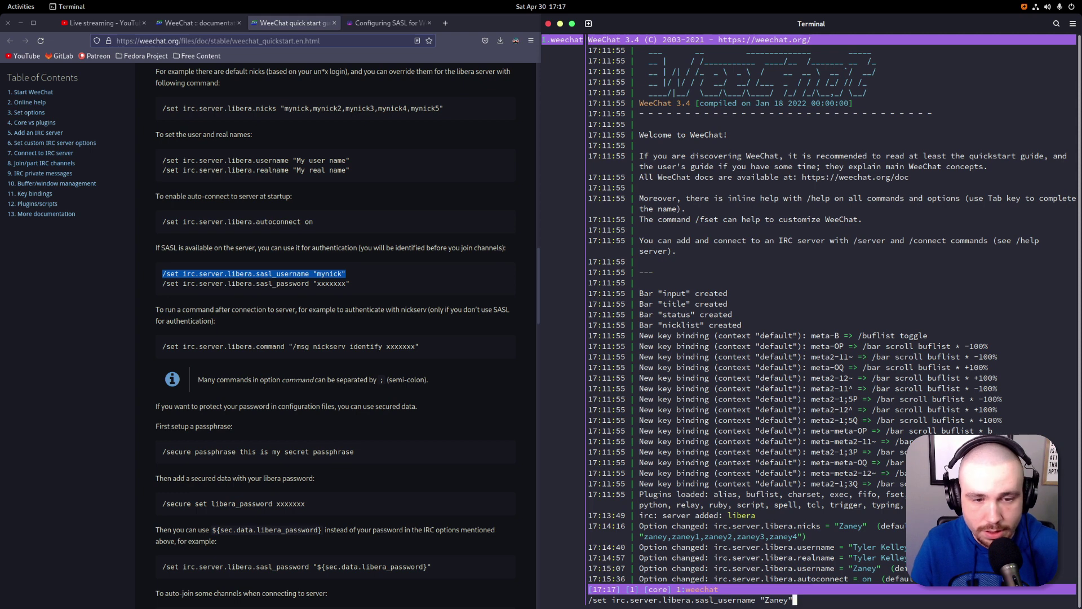
key("Return")
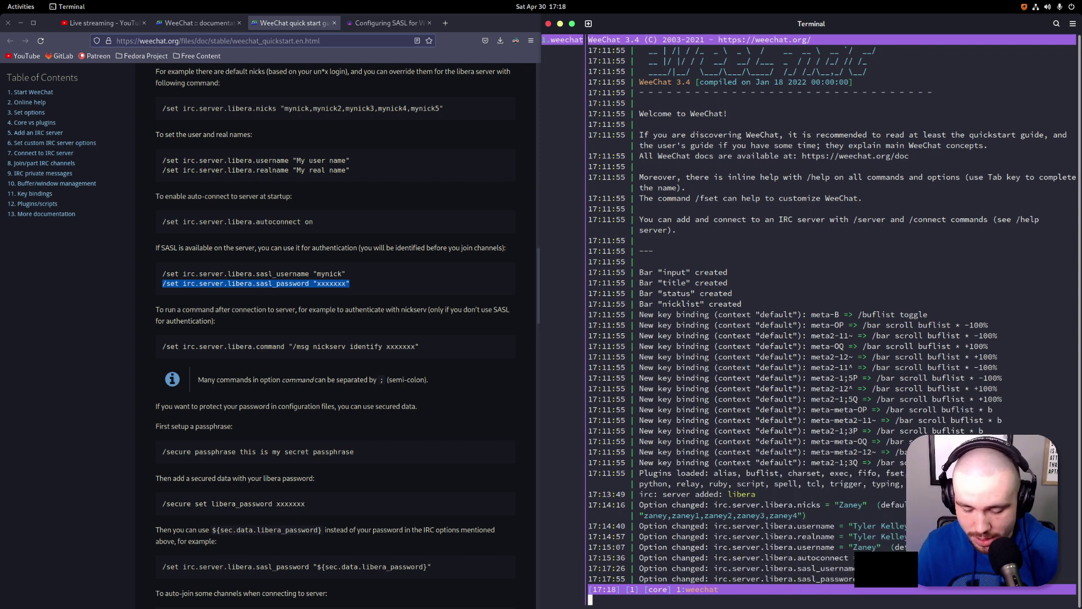
type("/clear")
key("Return")
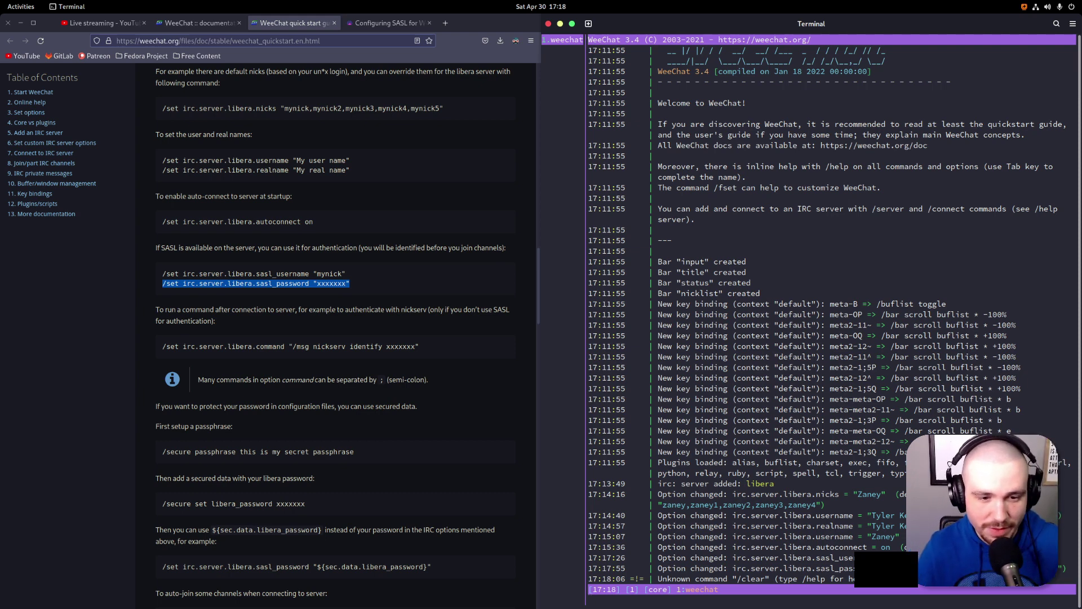
- Paste /connect libera from the guide into WeeChat and confirm it with Ctrl+Y
scroll(292, 355, "down", 3)
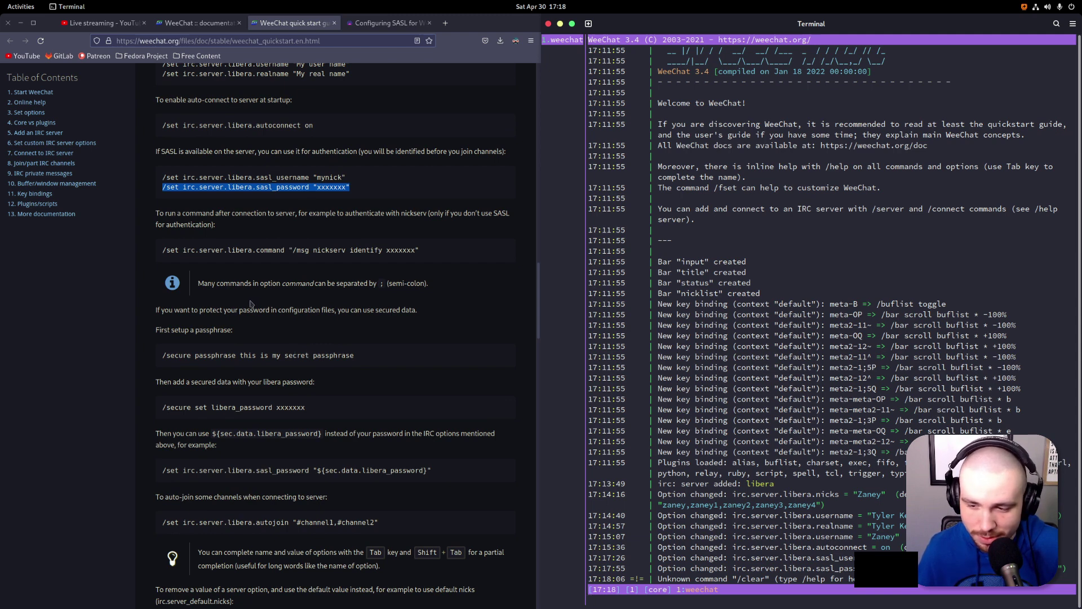
left_click(251, 305)
scroll(276, 270, "down", 15)
scroll(299, 233, "up", 2)
scroll(270, 232, "down", 2)
scroll(175, 223, "down", 5)
triple_click(168, 135)
left_click(788, 468)
middle_click(787, 468)
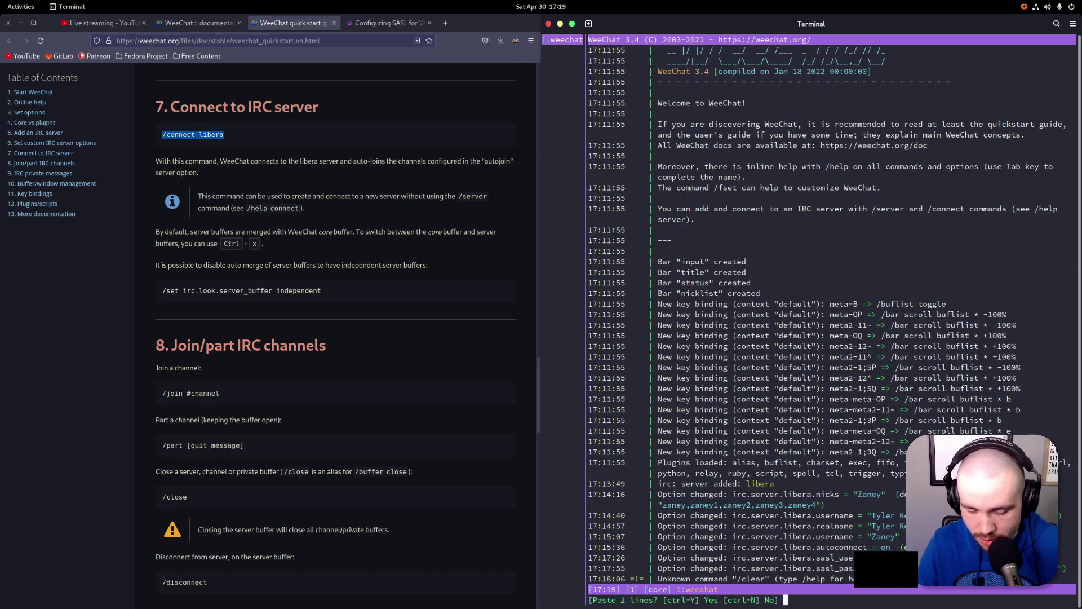
key("ctrl+y")
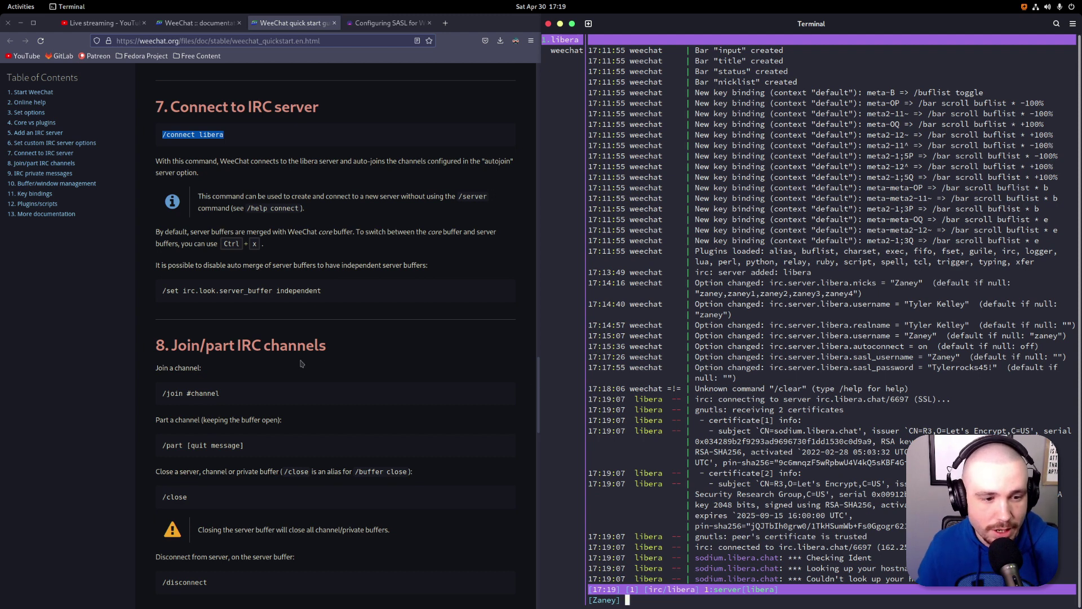
- Check the SASL authentication and MOTD output, then highlight the guide's next command
scroll(301, 363, "down", 5)
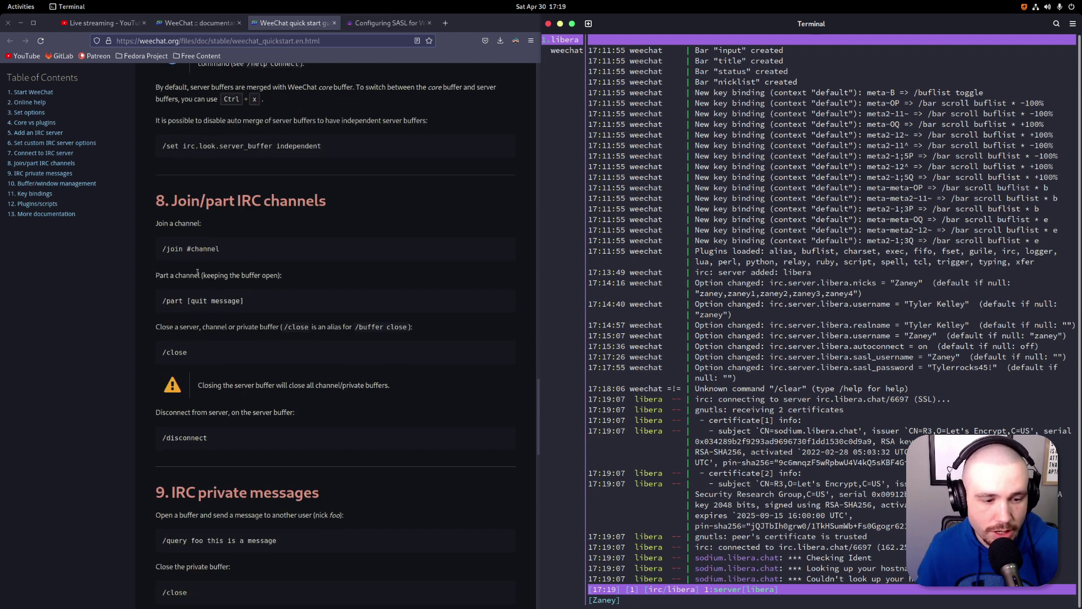
scroll(213, 286, "up", 5)
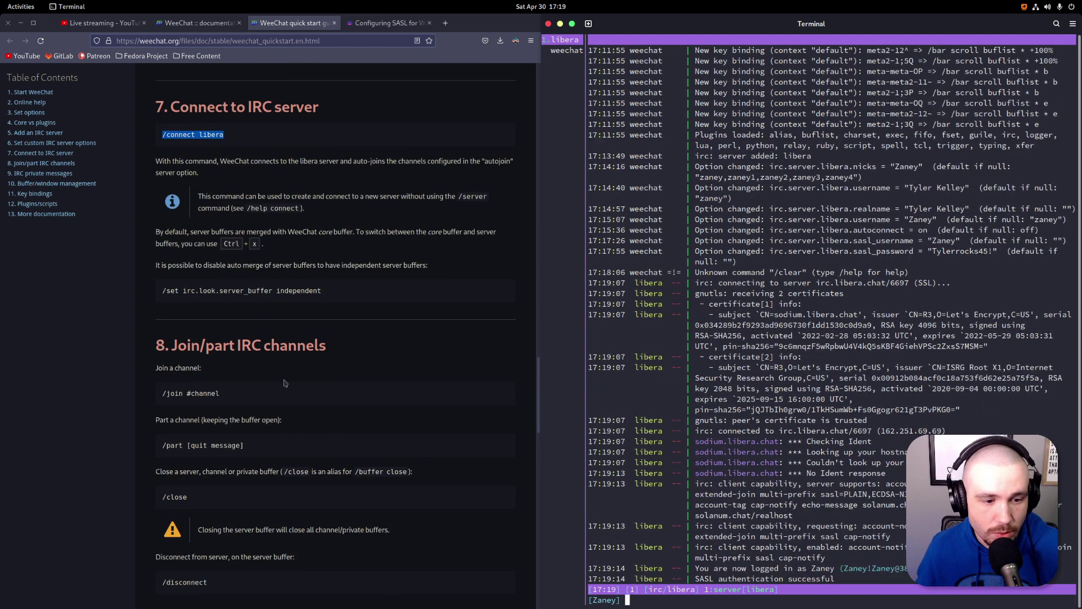
scroll(293, 404, "up", 20)
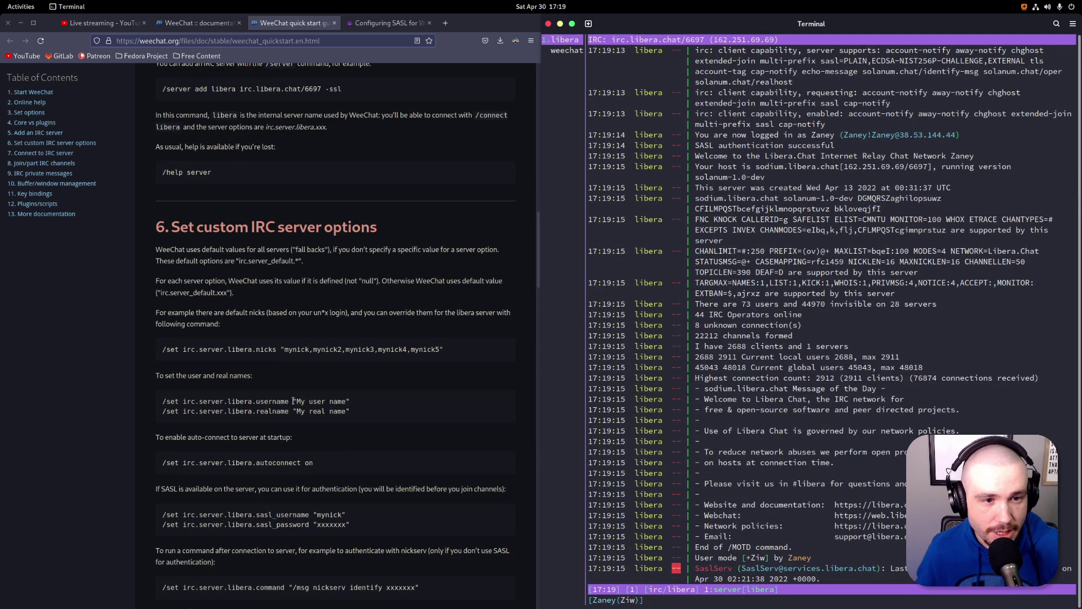
scroll(293, 404, "up", 10)
scroll(293, 400, "down", 20)
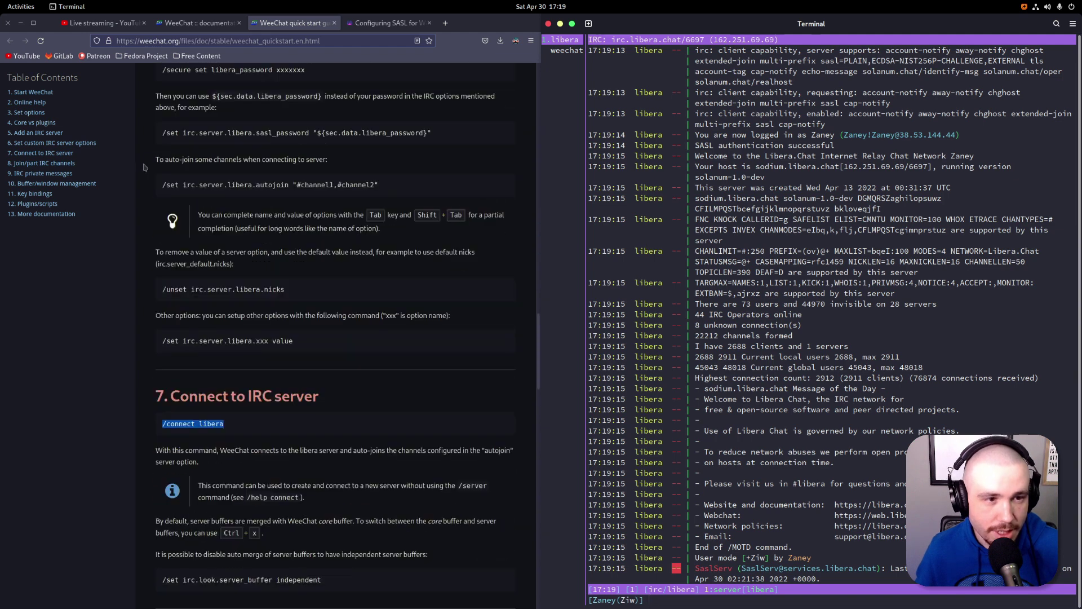
left_click_drag(162, 185, 379, 184)
key("super+c")
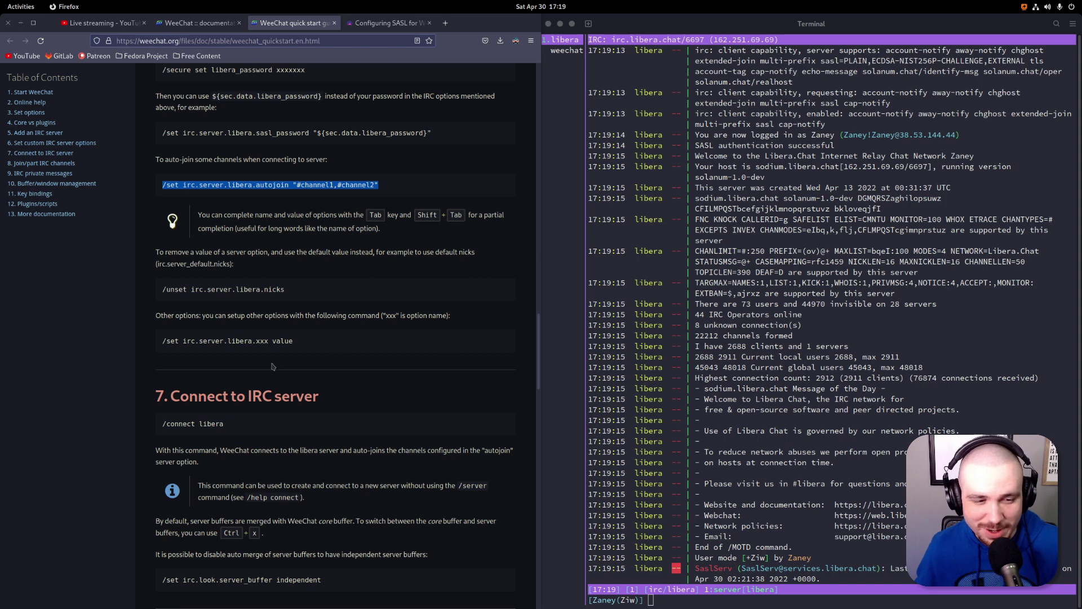
- Change the libera server's autojoin option to "#unixtube,#openbsd" from the pasted example command
left_click(731, 563)
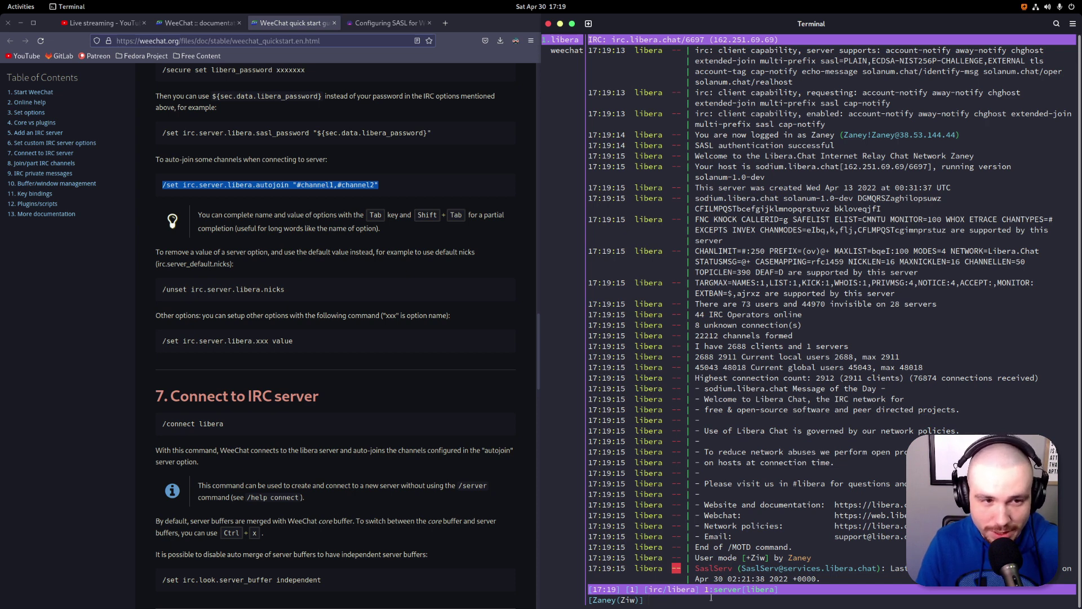
middle_click(670, 601)
key("BackSpace")
key("BackSpace")
key("BackSpace")
key("BackSpace")
key("BackSpace")
key("BackSpace")
key("BackSpace")
key("BackSpace")
key("BackSpace")
key("BackSpace")
key("BackSpace")
key("BackSpace")
key("BackSpace")
key("BackSpace")
key("BackSpace")
key("BackSpace")
key("BackSpace")
key("BackSpace")
key("BackSpace")
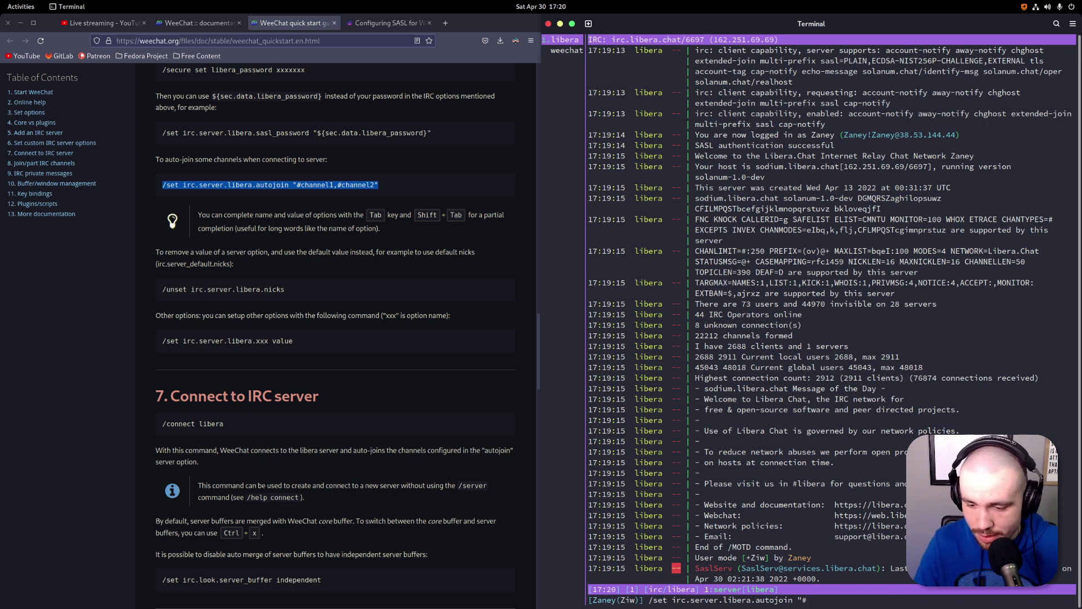
type("uni")
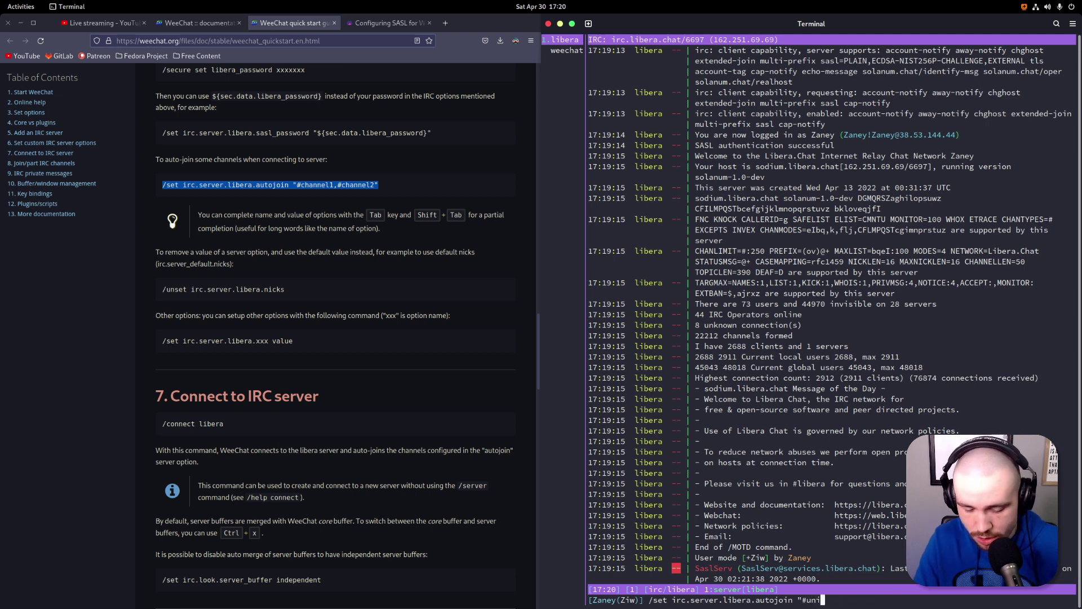
type("xtube,")
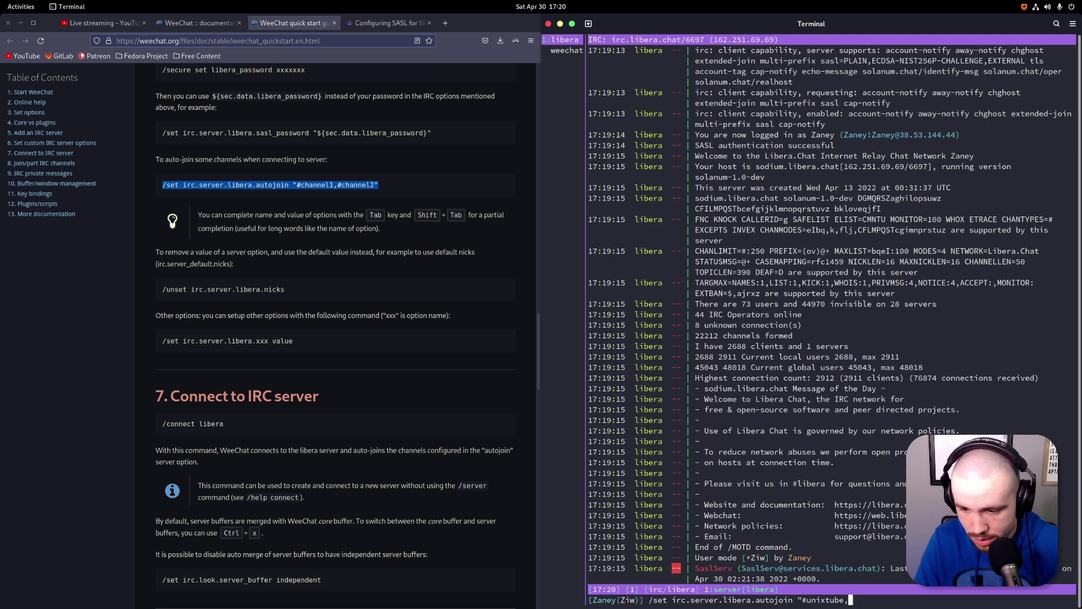
type("#")
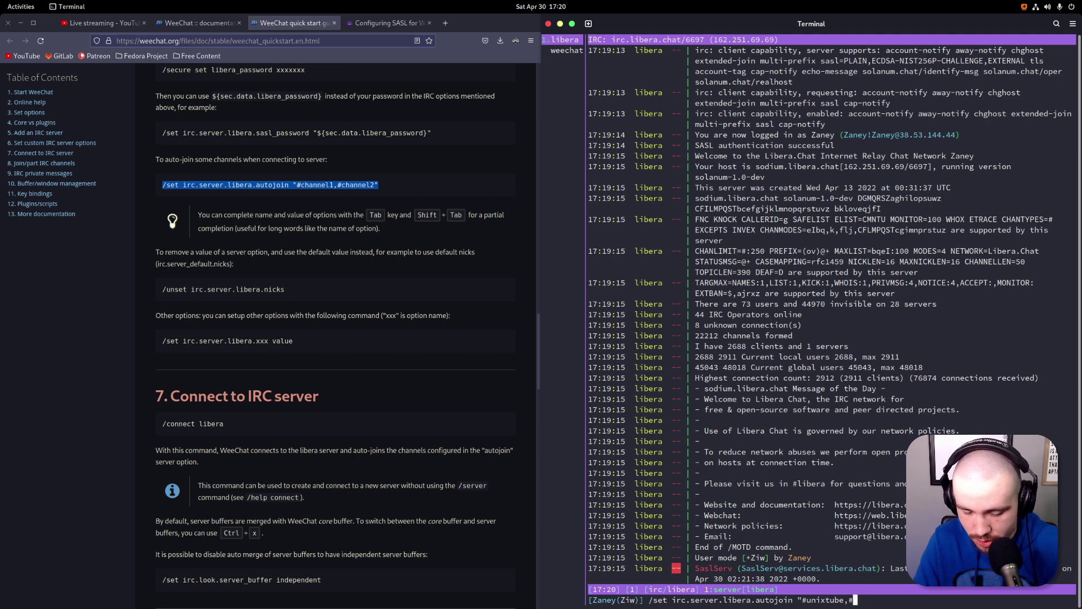
type("openbsd")
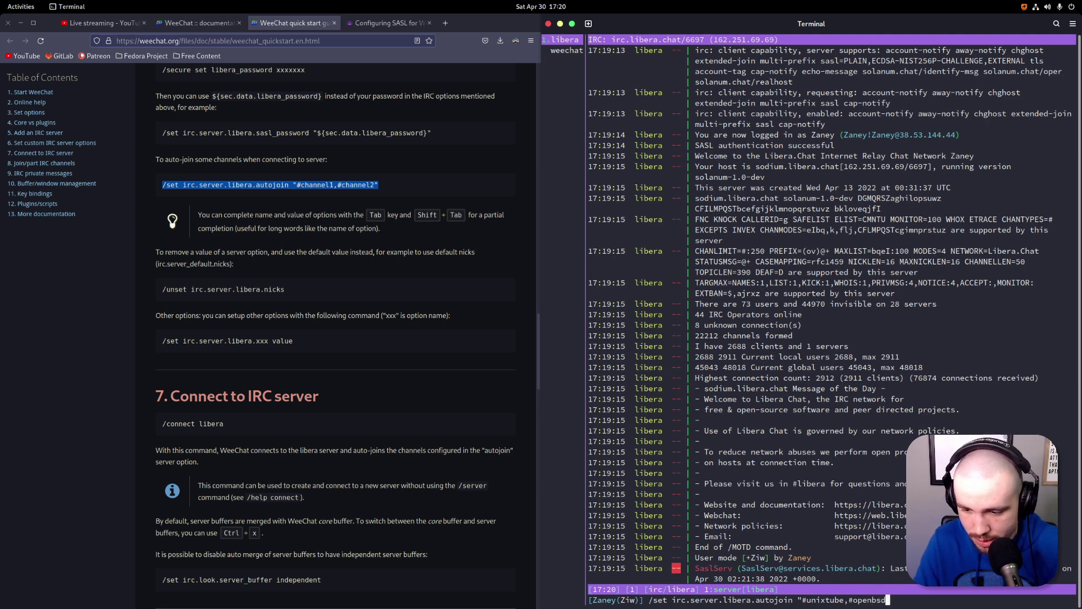
type("\"")
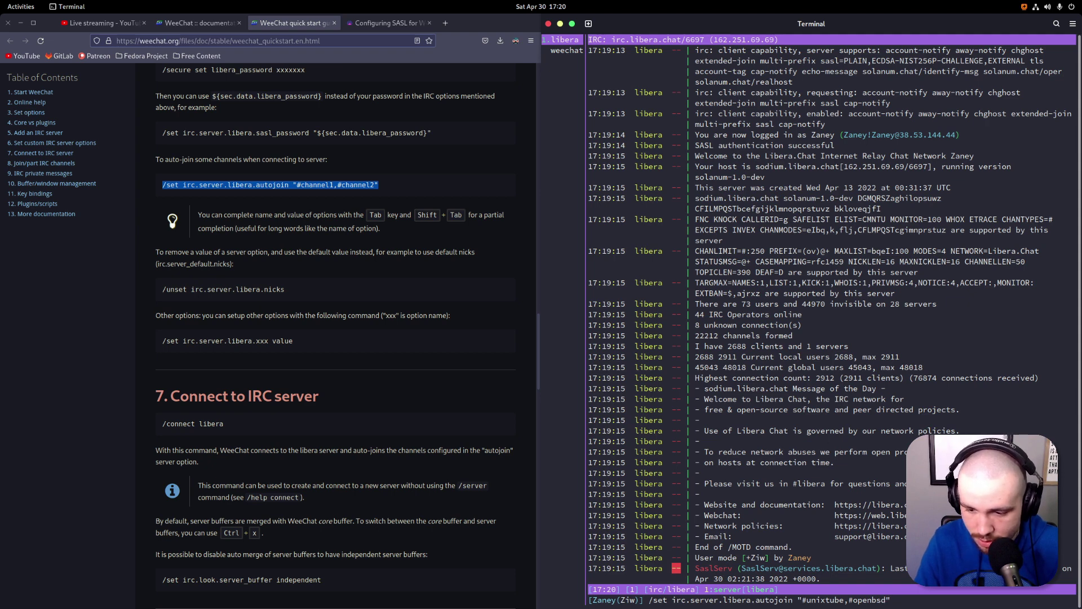
key("Return")
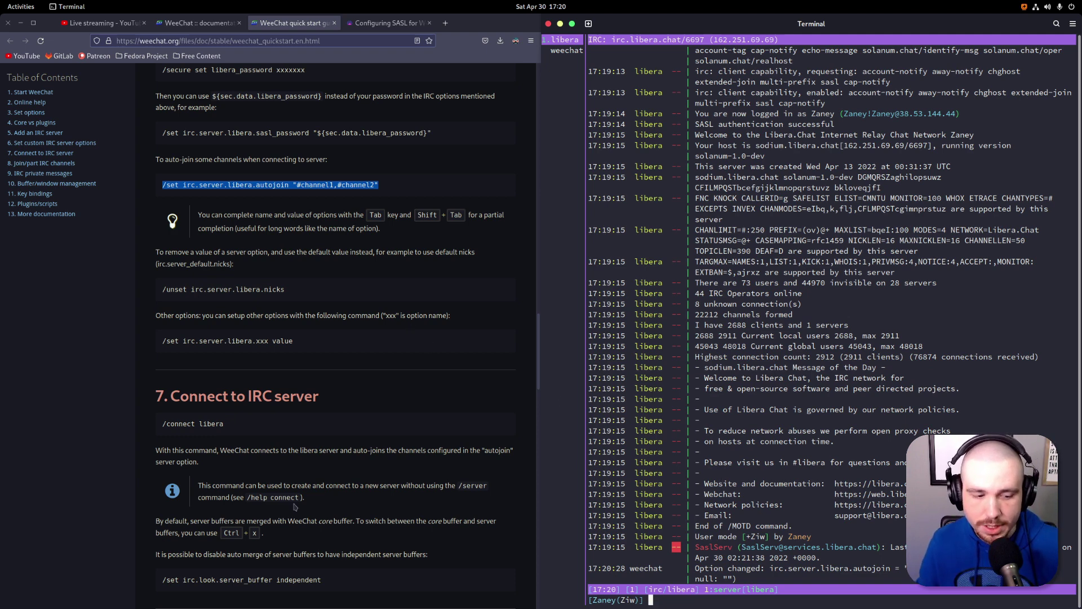
- Join #unixtube and #openbsd with /join #unixtube,#openbsd, adapted from the guide's example
scroll(178, 502, "down", 4)
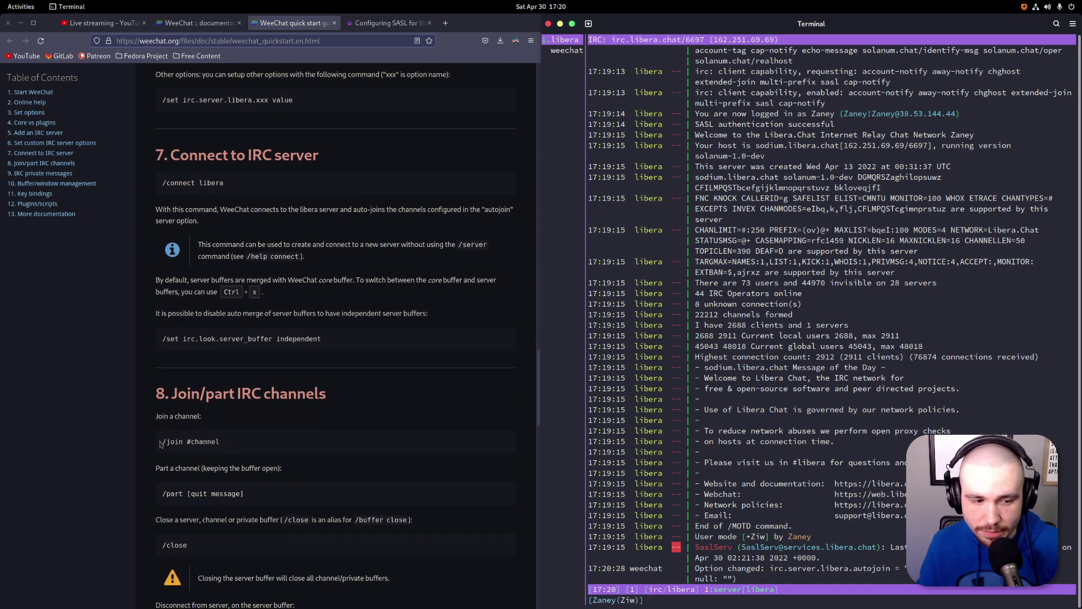
left_click(230, 443)
triple_click(230, 441)
key("ctrl+c")
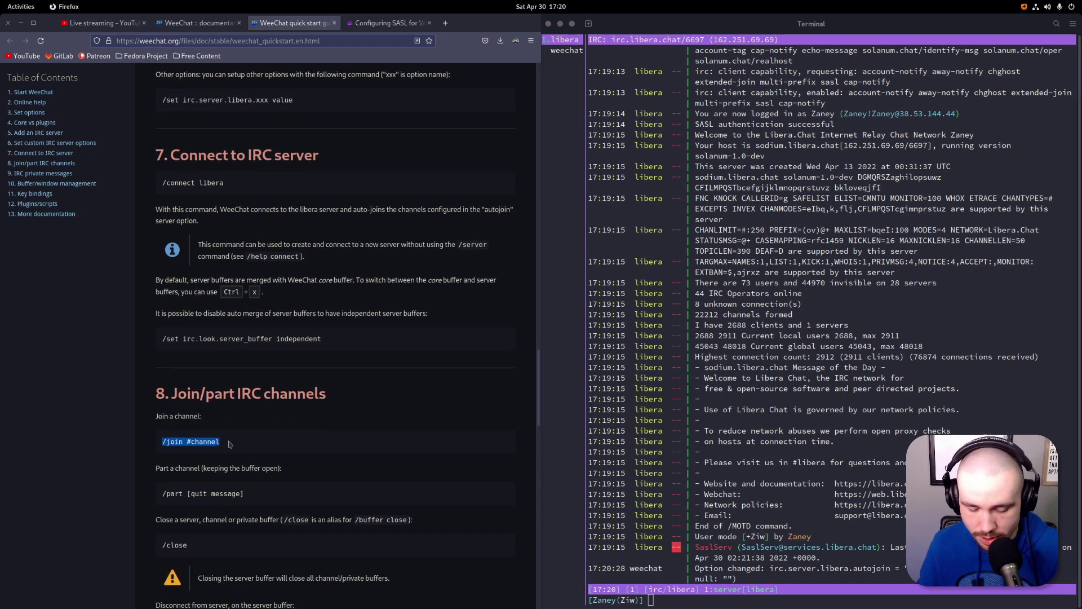
left_click(678, 599)
key("ctrl+shift+v")
key("BackSpace")
key("BackSpace")
key("BackSpace")
key("BackSpace")
key("BackSpace")
key("BackSpace")
key("BackSpace")
type("unixtube")
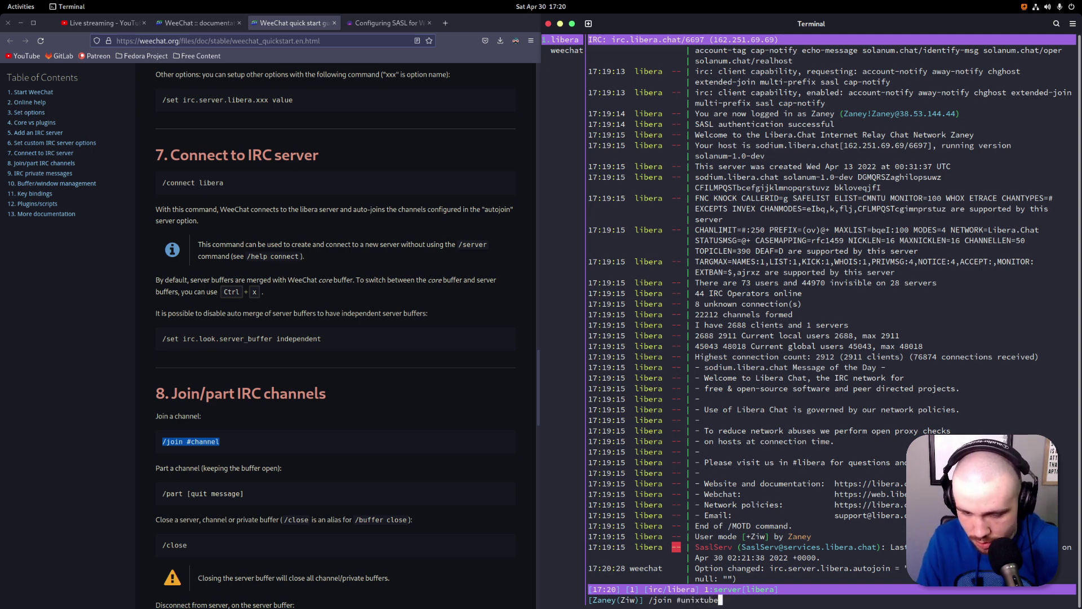
type(",#openbsd")
key("Return")
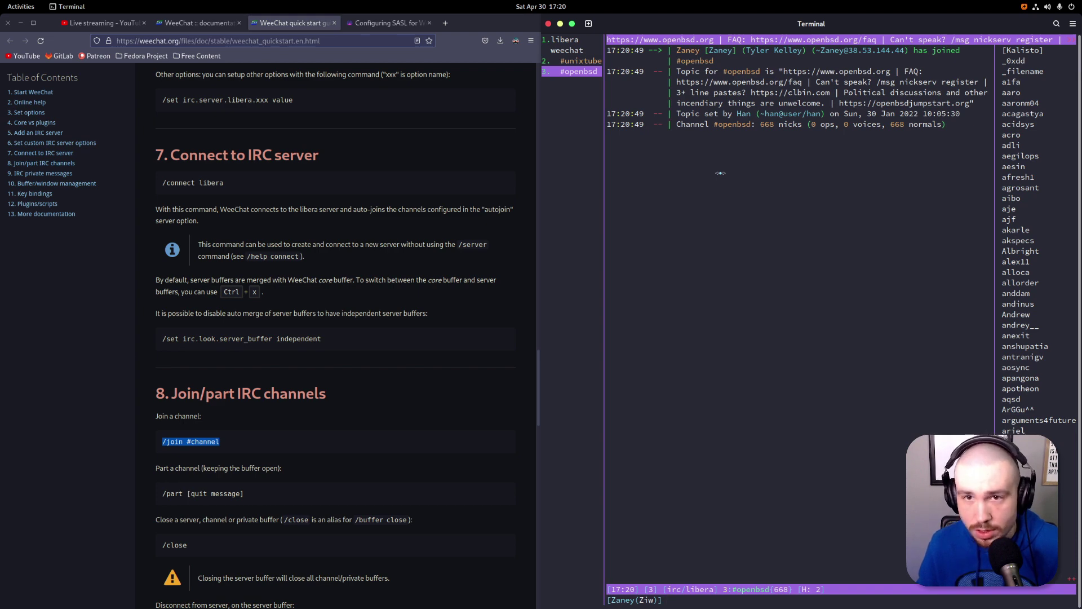
- Cycle through the #unixtube, libera server and #openbsd buffers, ending back in #unixtube
key("alt+2")
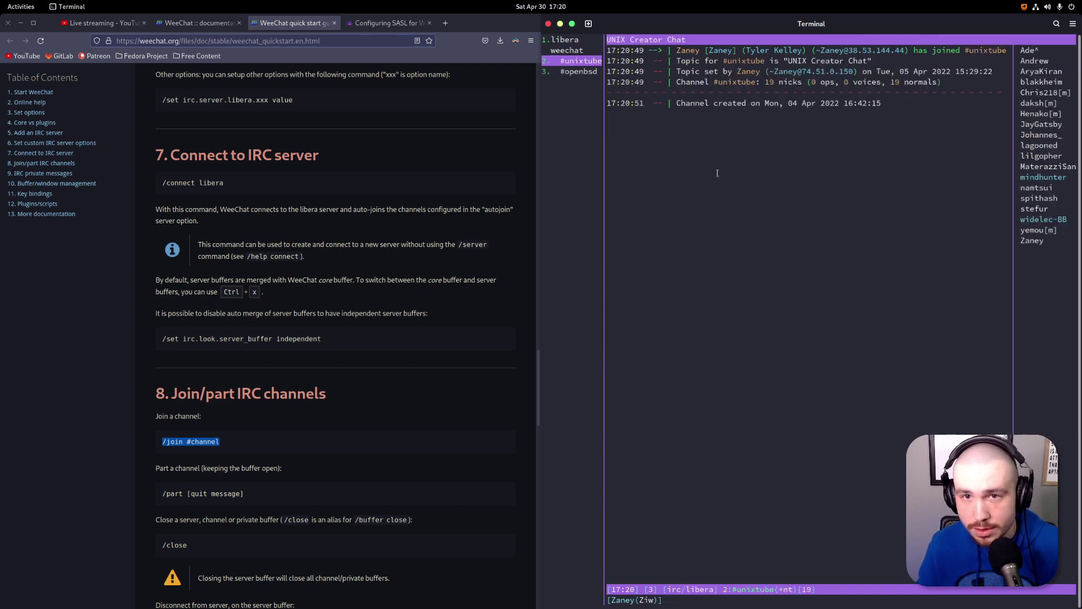
key("alt+1")
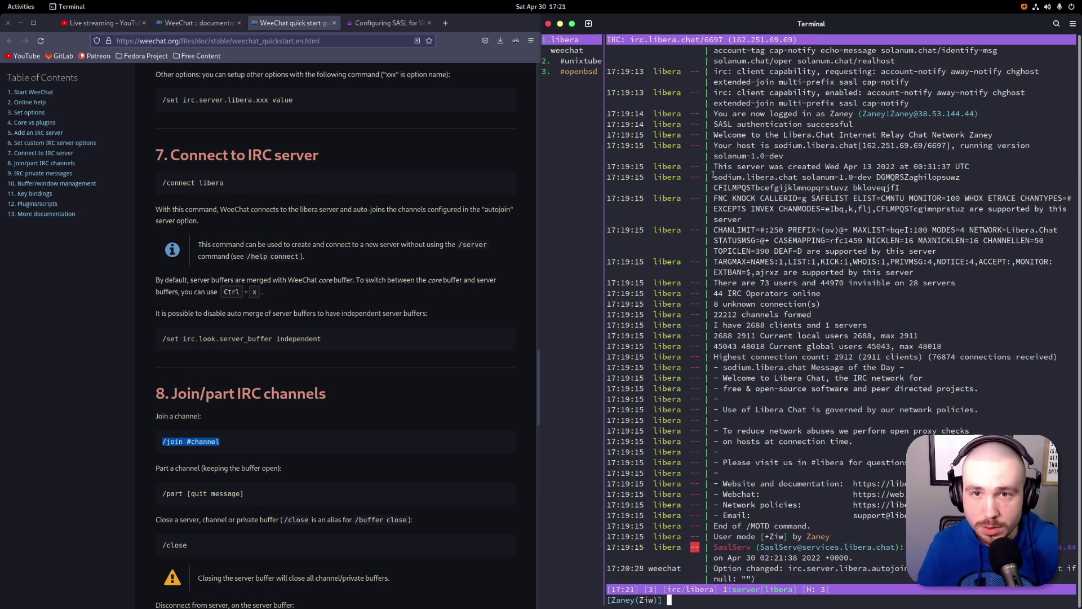
key("alt+2")
key("alt+3")
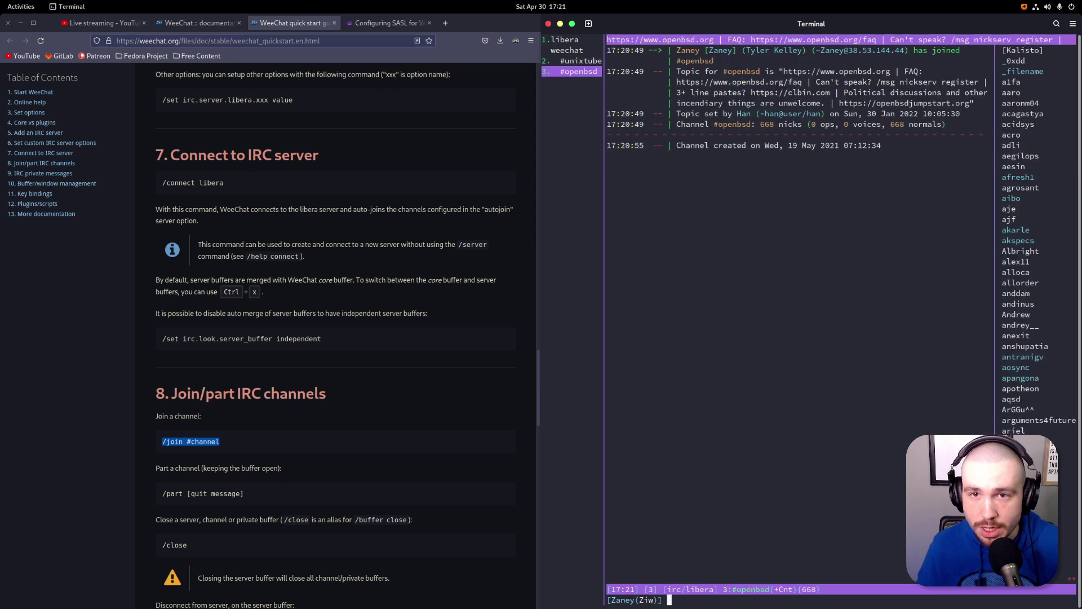
key("alt+2")
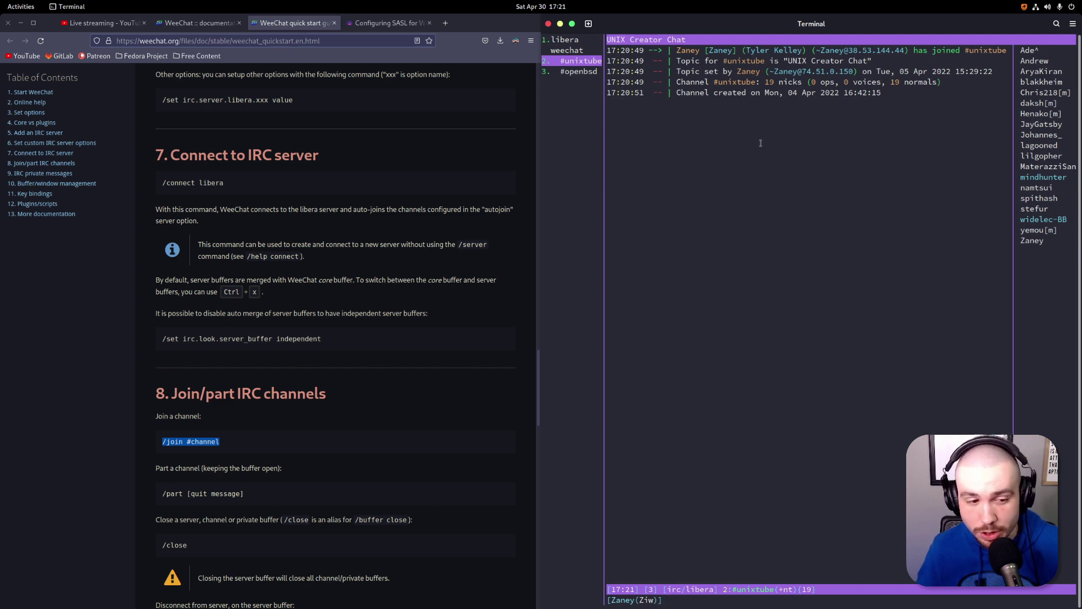
- Skim the WeeChat quick start guide and jump to its Key bindings section
scroll(286, 355, "down", 1)
scroll(286, 355, "down", 3)
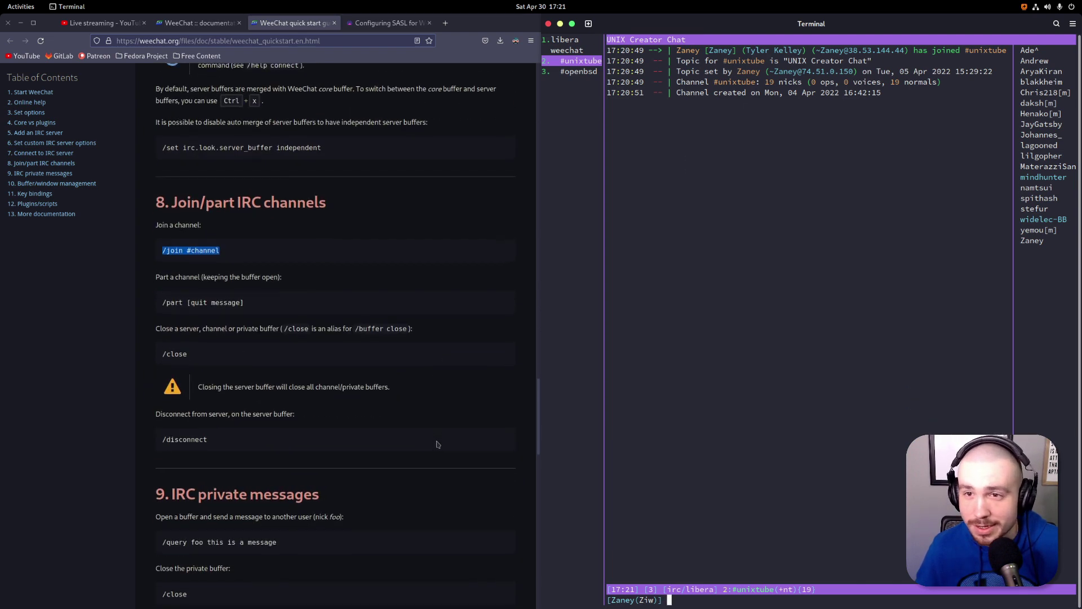
scroll(436, 446, "up", 10)
scroll(436, 445, "down", 12)
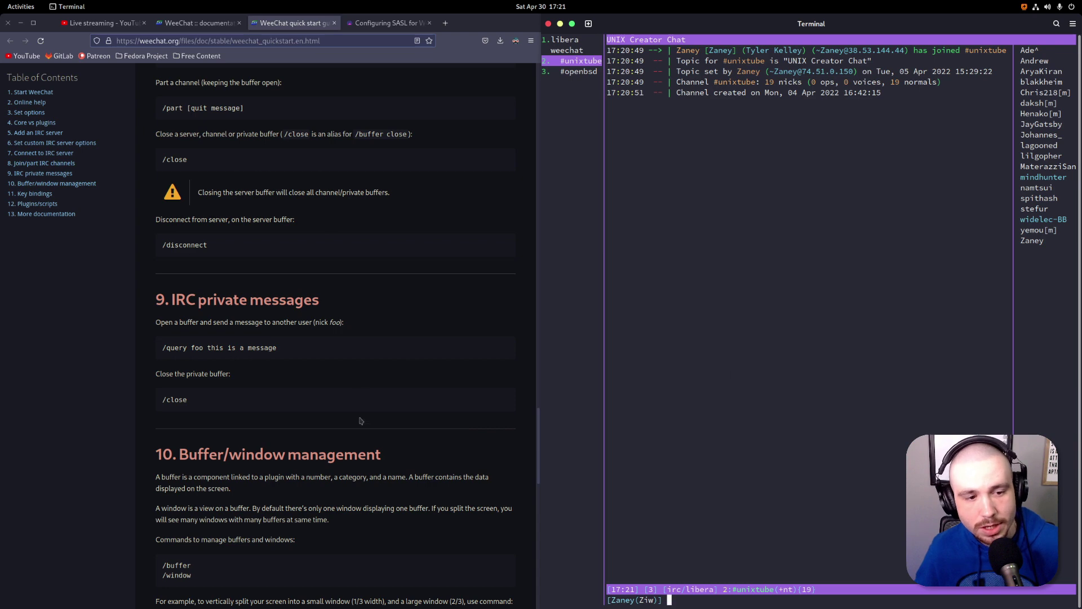
scroll(360, 445, "up", 10)
scroll(357, 453, "up", 12)
scroll(355, 466, "up", 6)
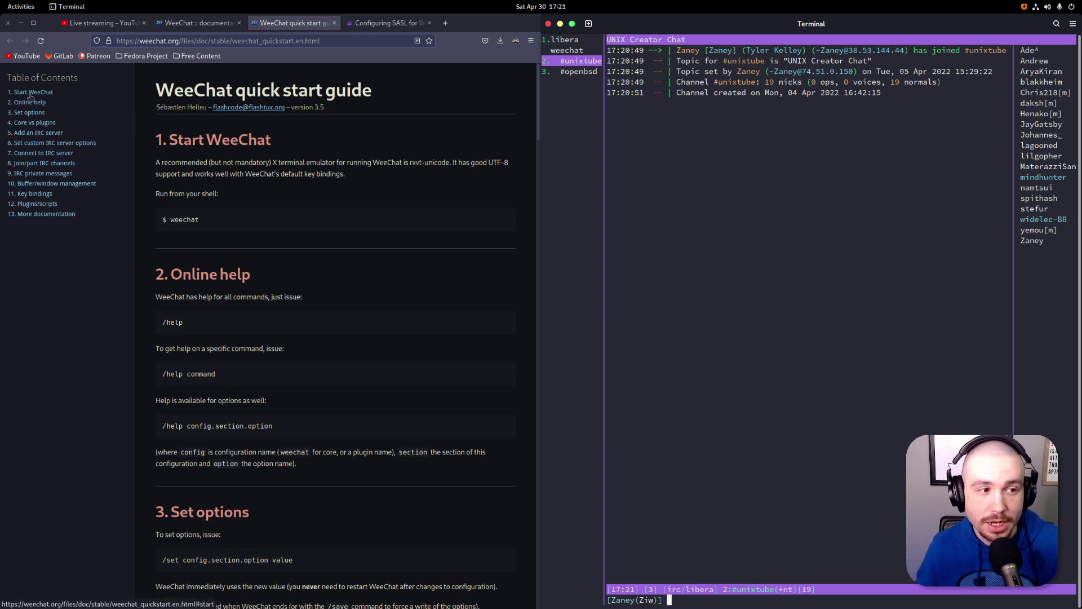
left_click(35, 193)
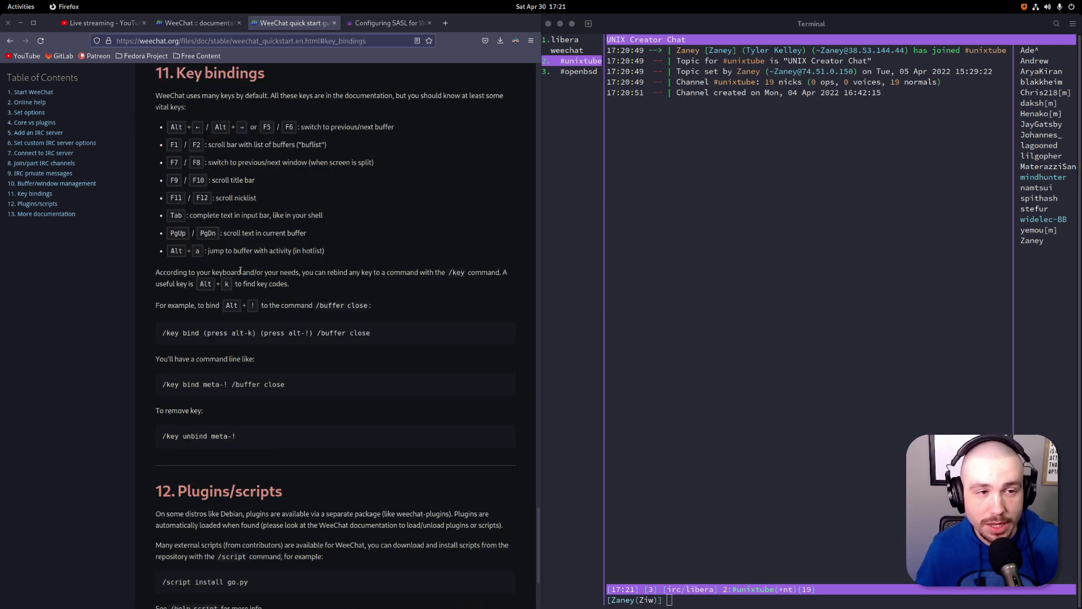
- Move on to the guide's Plugins/scripts section, then return to the WeeChat window
scroll(243, 275, "down", 3)
scroll(242, 274, "up", 3)
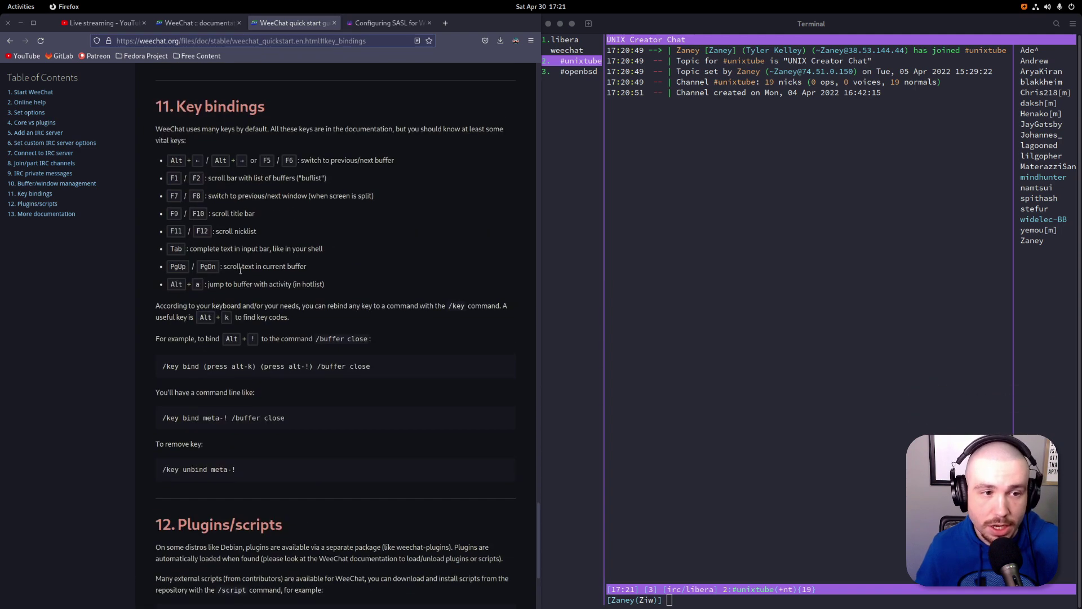
scroll(242, 275, "down", 3)
scroll(242, 274, "up", 3)
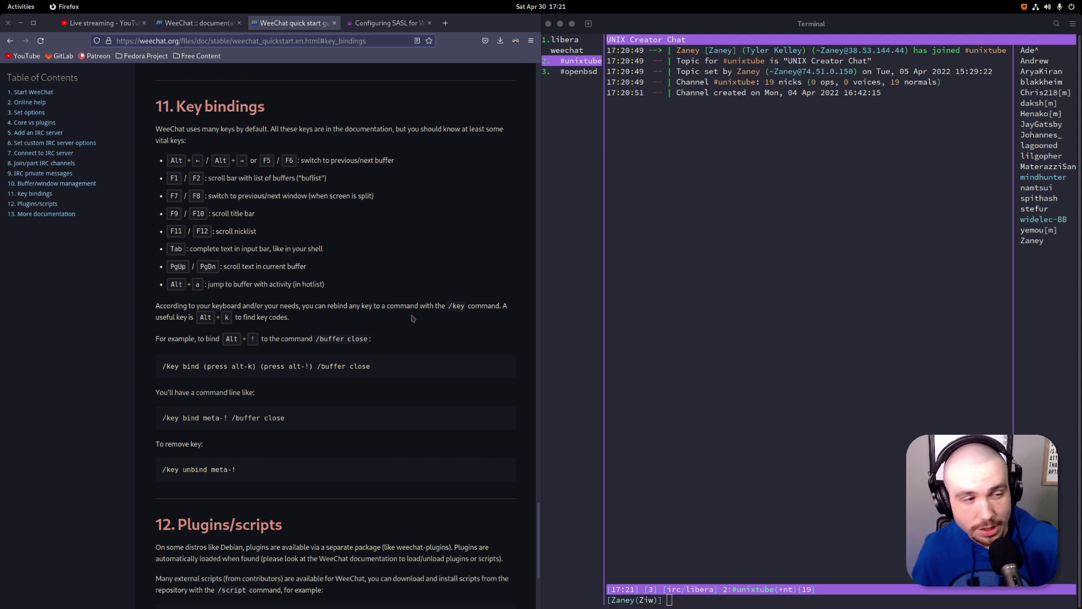
left_click(41, 205)
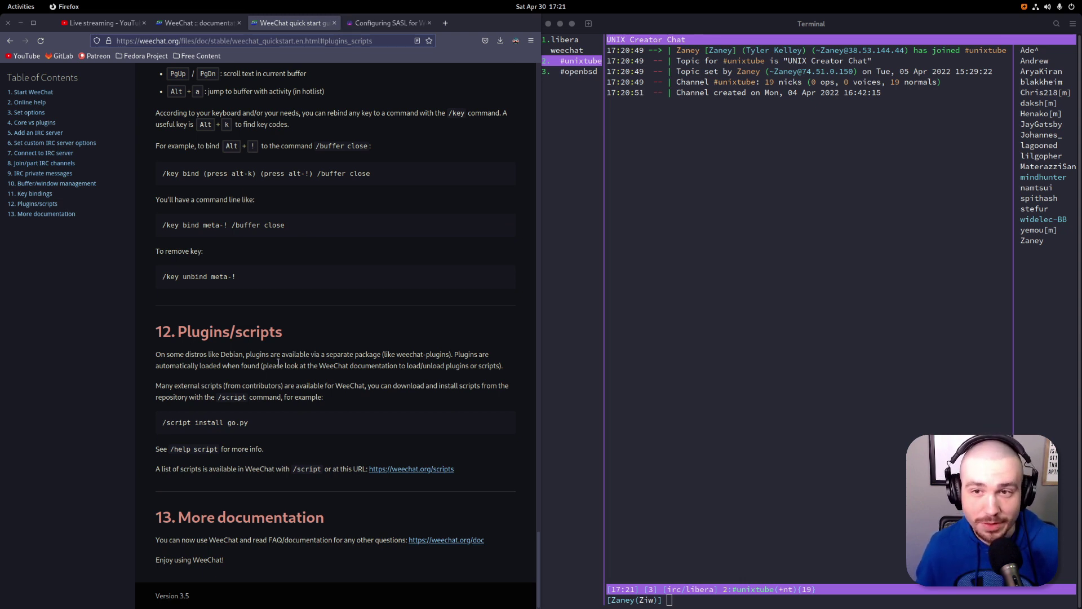
left_click(717, 506)
- Send "We are recording a video here! Say hi boys" to #unixtube
type("We")
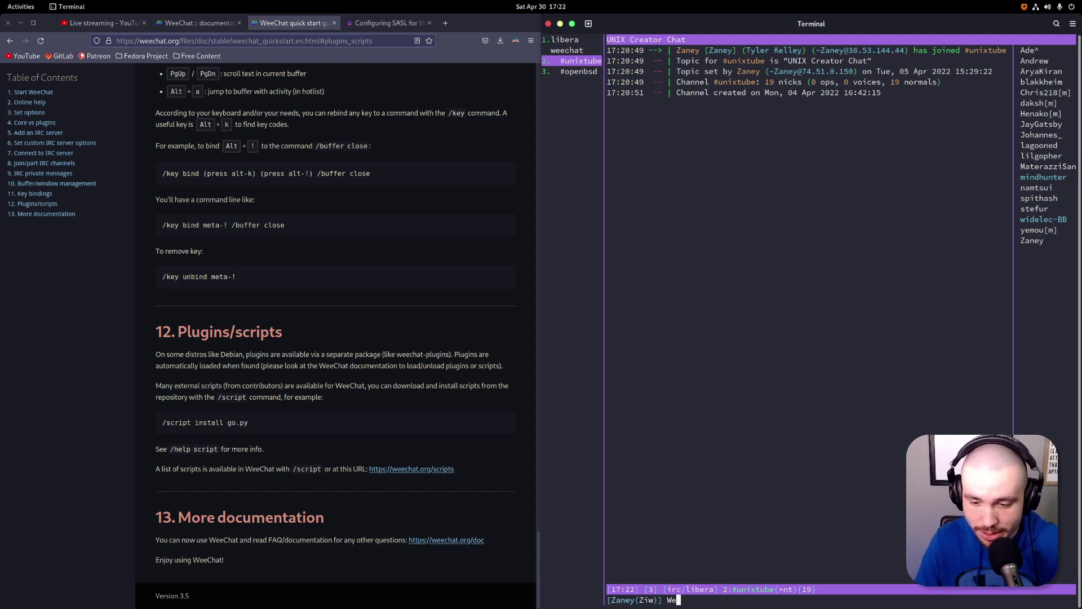
type(" ar")
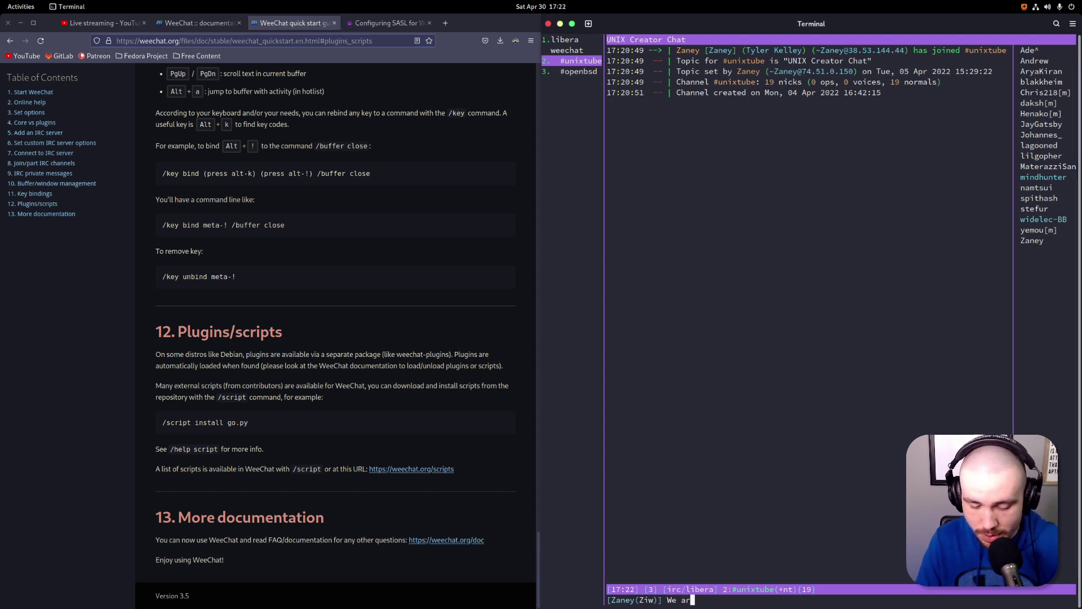
type("e recording ")
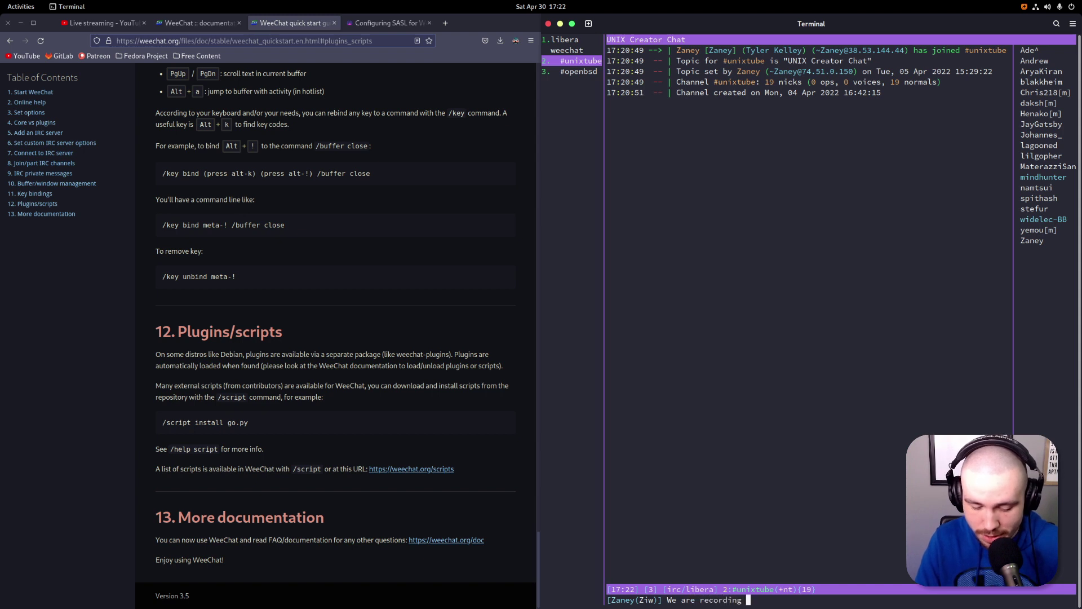
type("a video he")
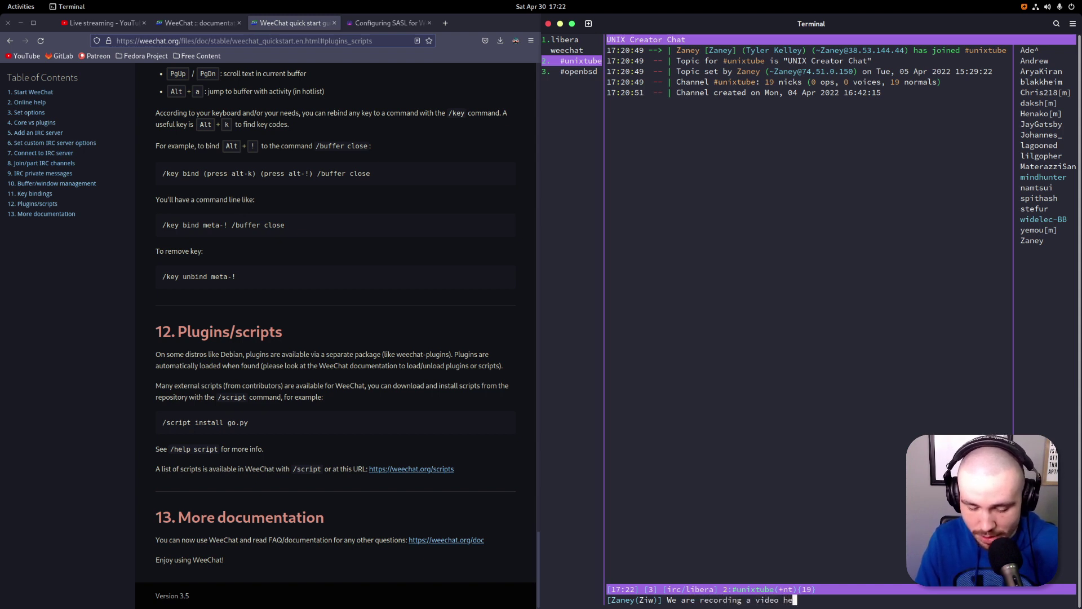
type("re! ")
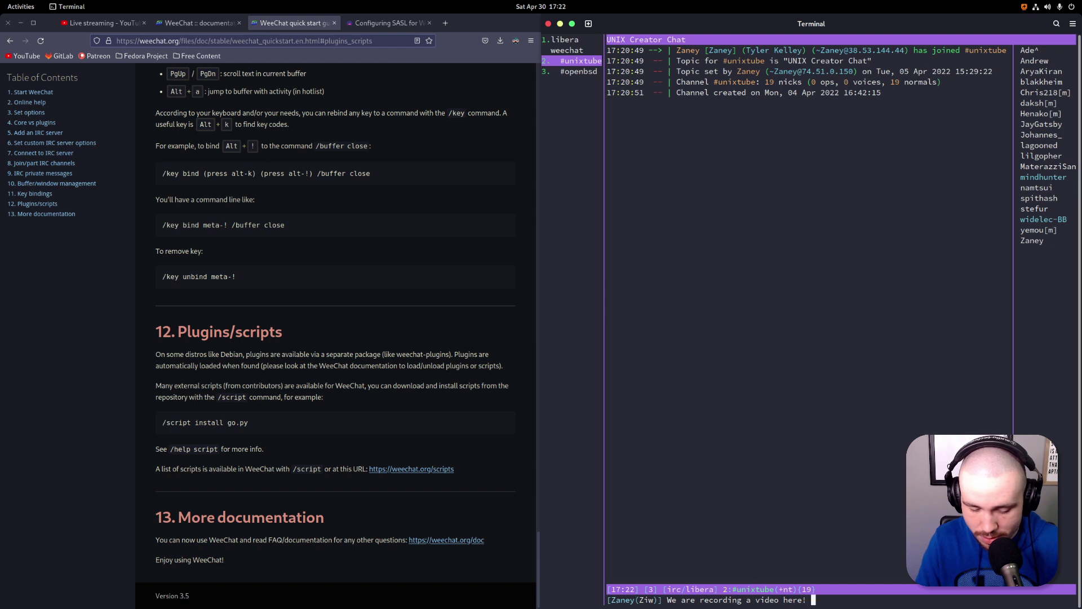
type("Say hi boys")
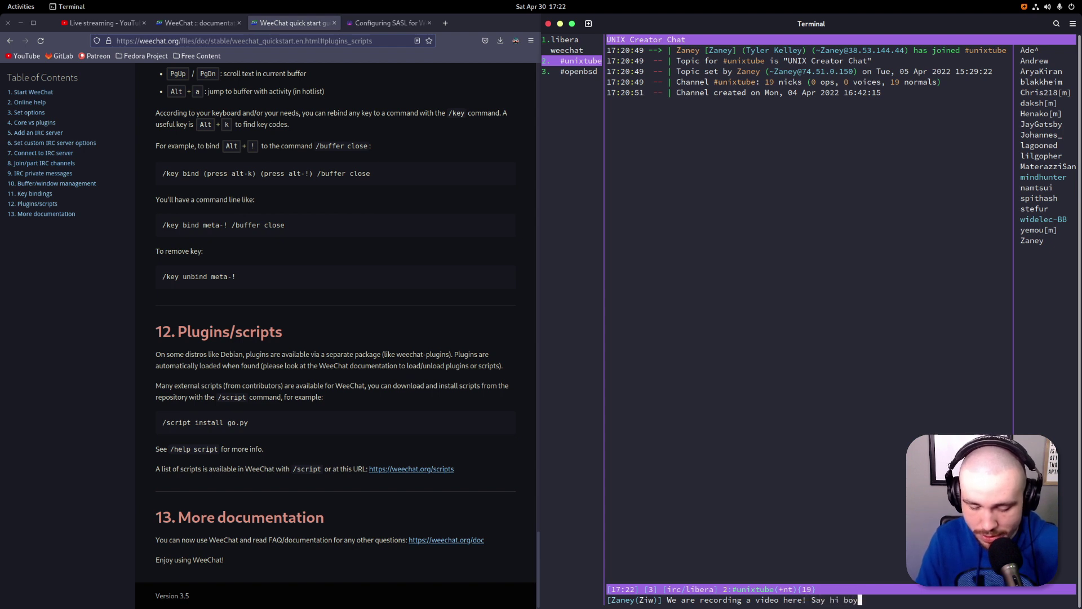
key("Return")
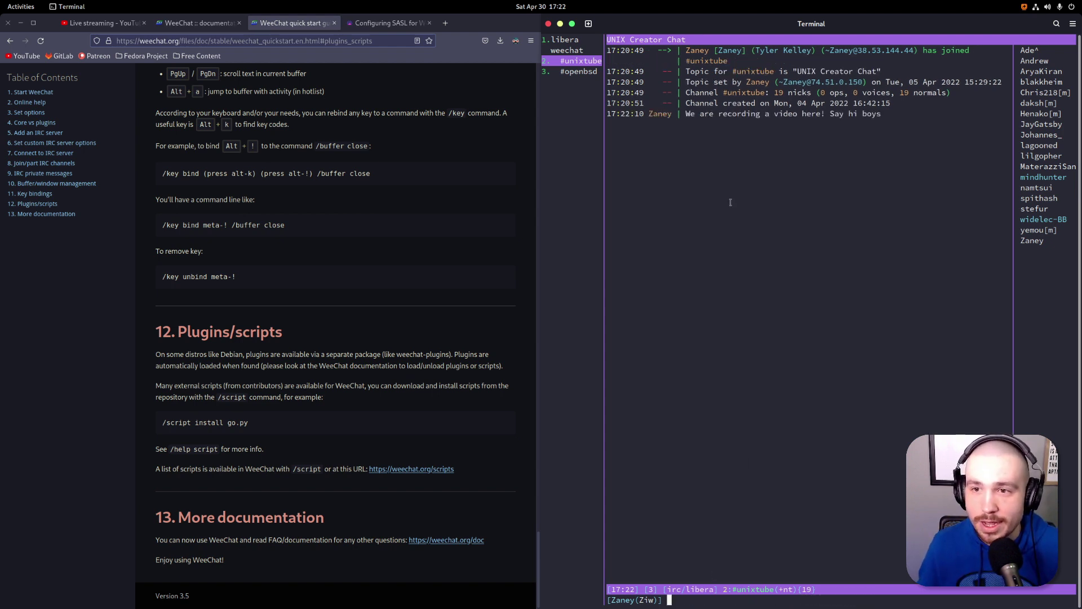